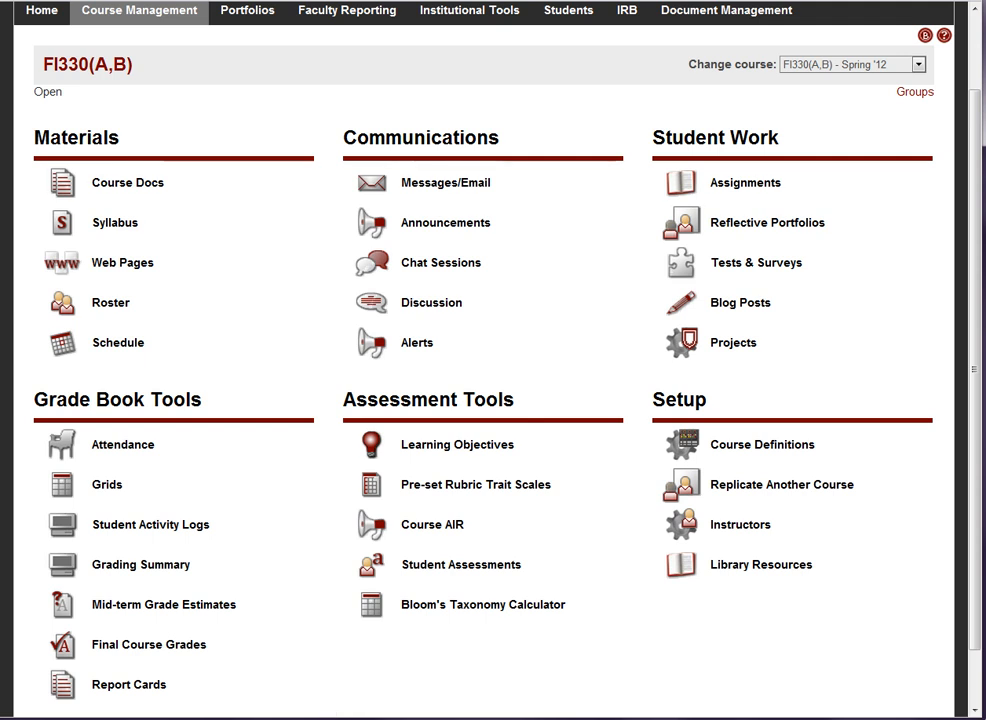
Step: Switch to the Organizational Info window and open the Goals & Objectives of the Undergraduate Program
mouse_move(260, 719)
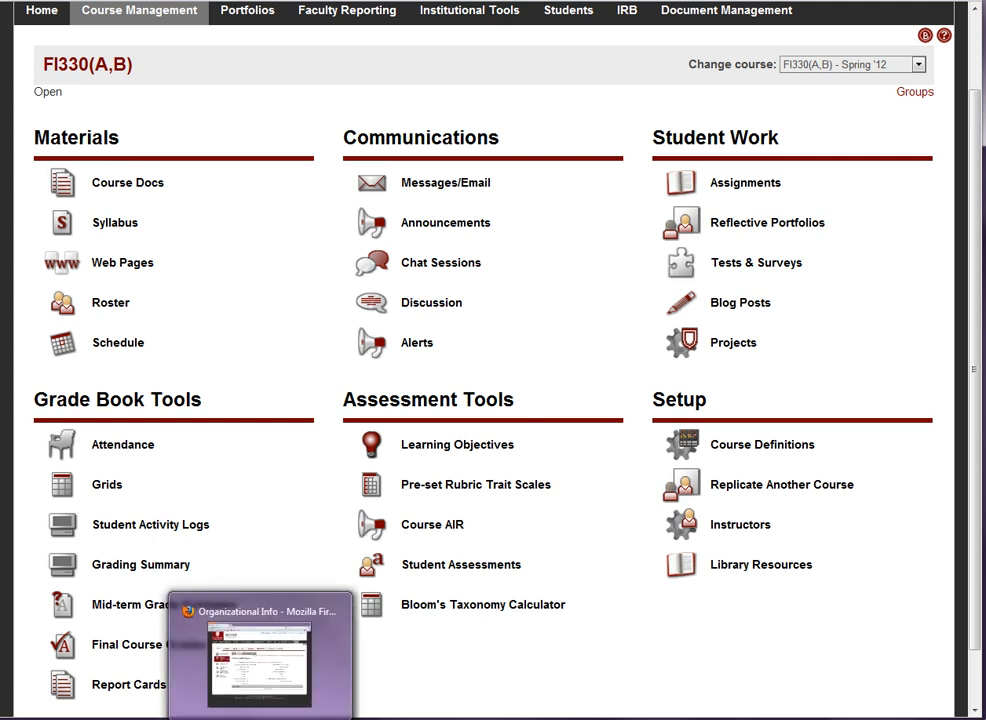
click(260, 714)
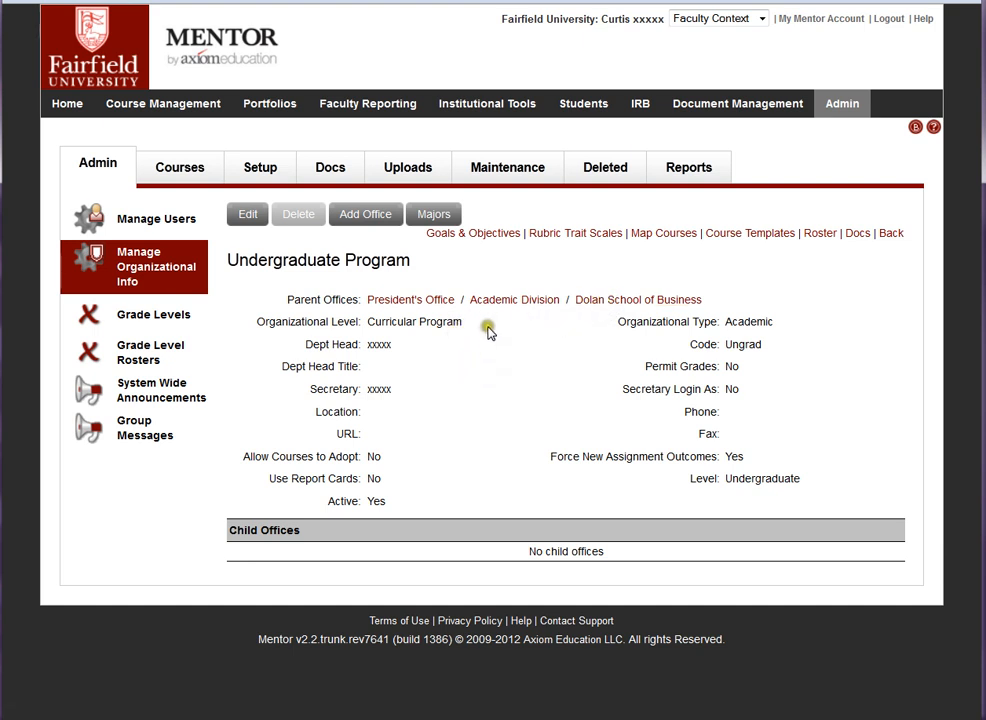
click(481, 239)
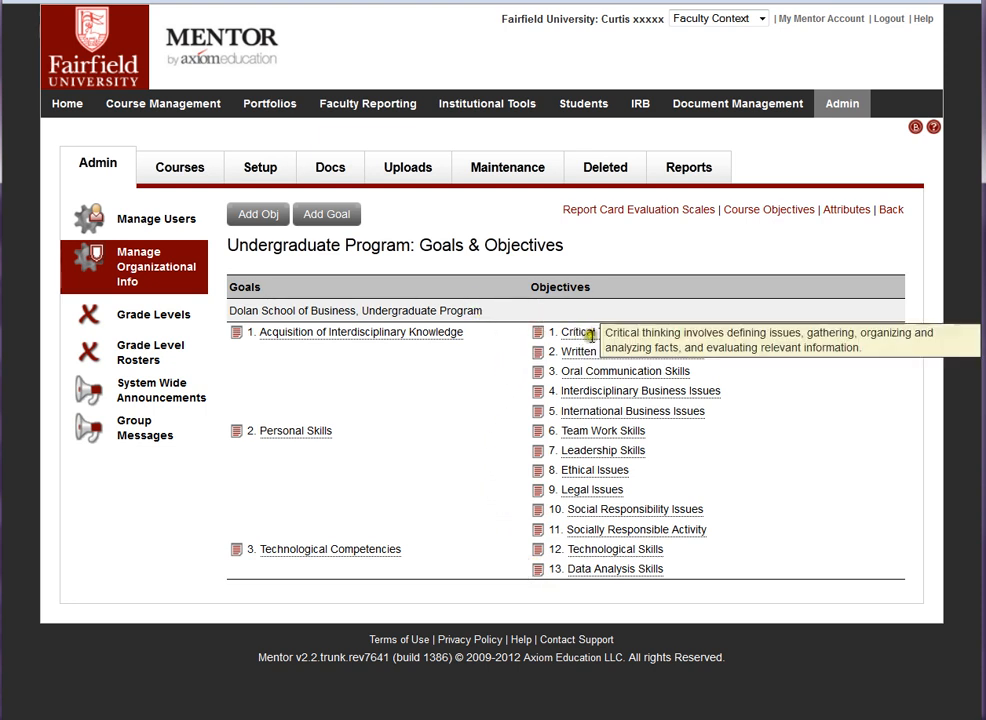
Step: Review the program rubric traits for the Critical Thinking Skills objective and return to the Goals & Objectives list
click(537, 333)
click(551, 344)
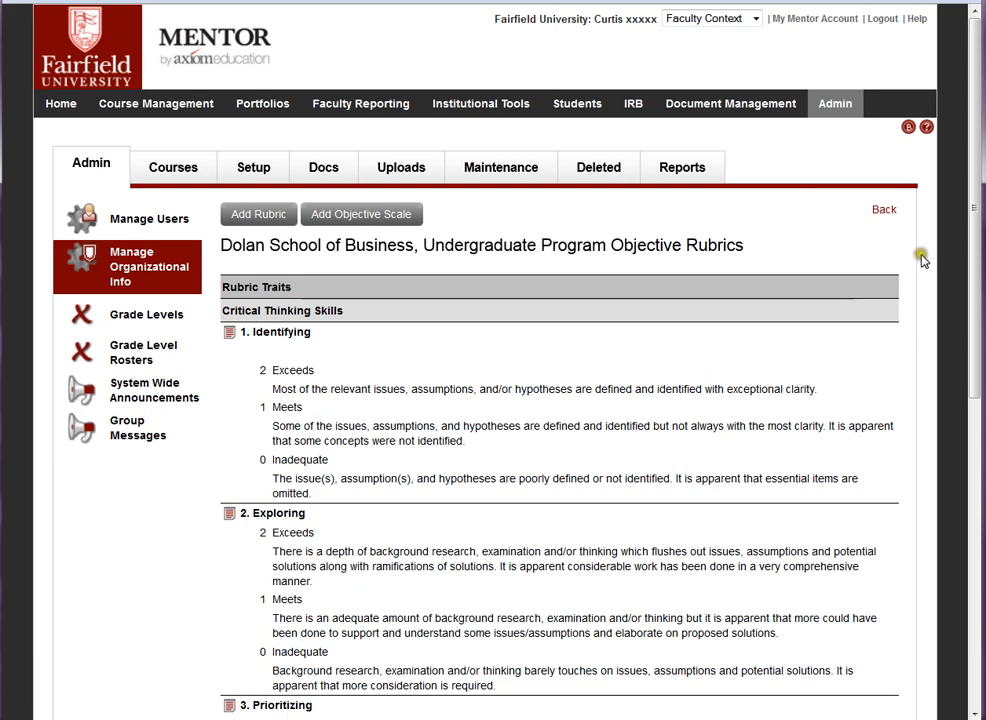
drag(973, 246, 972, 280)
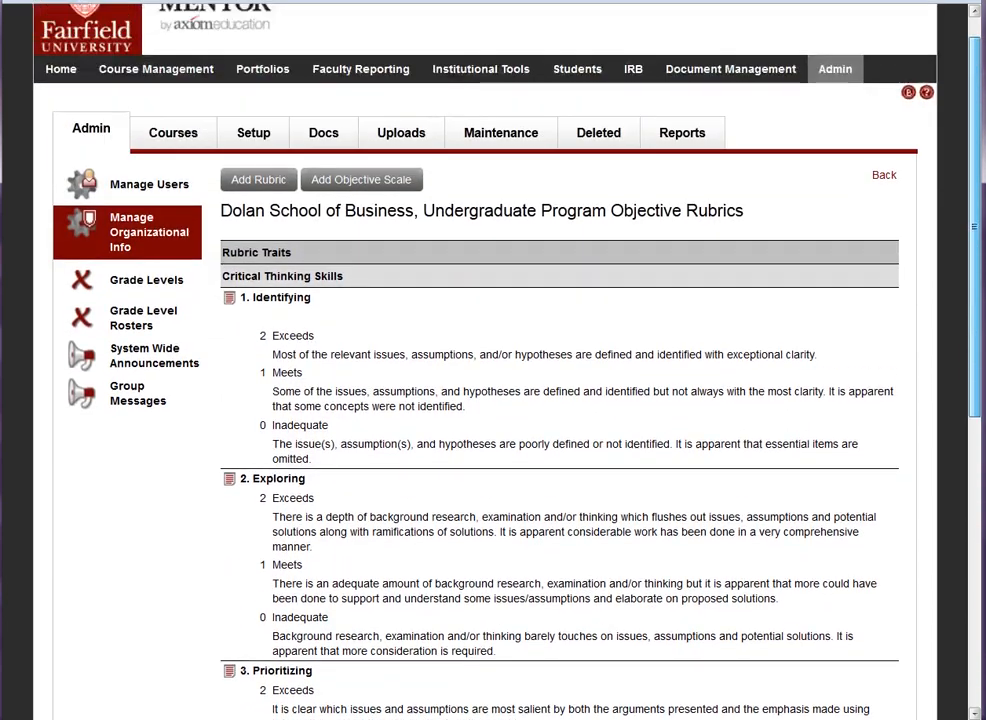
click(884, 174)
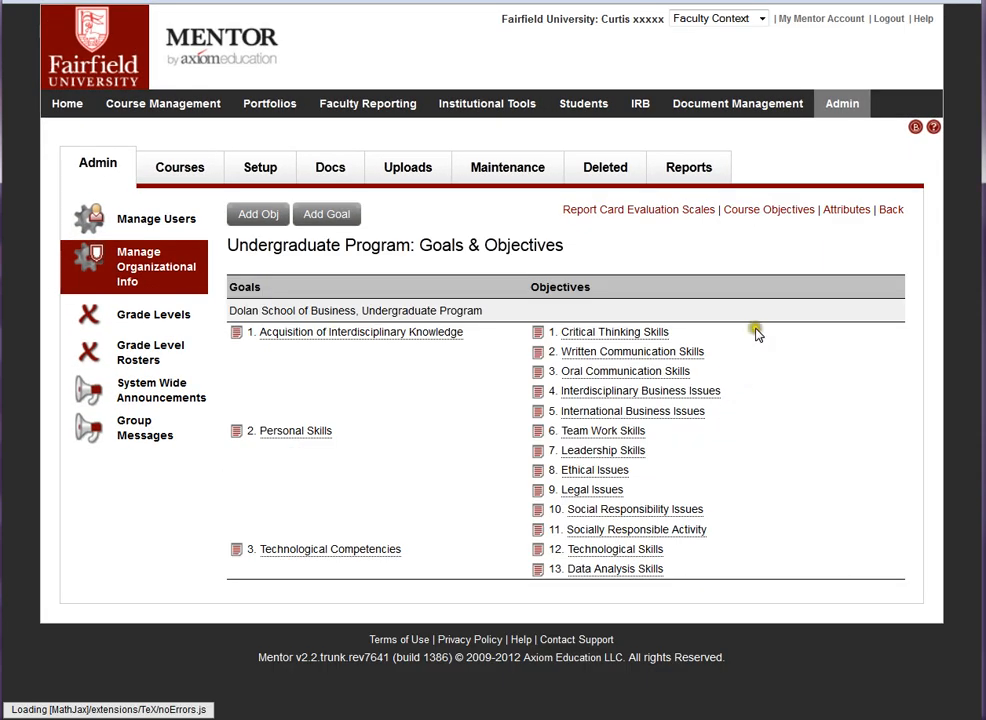
mouse_move(697, 410)
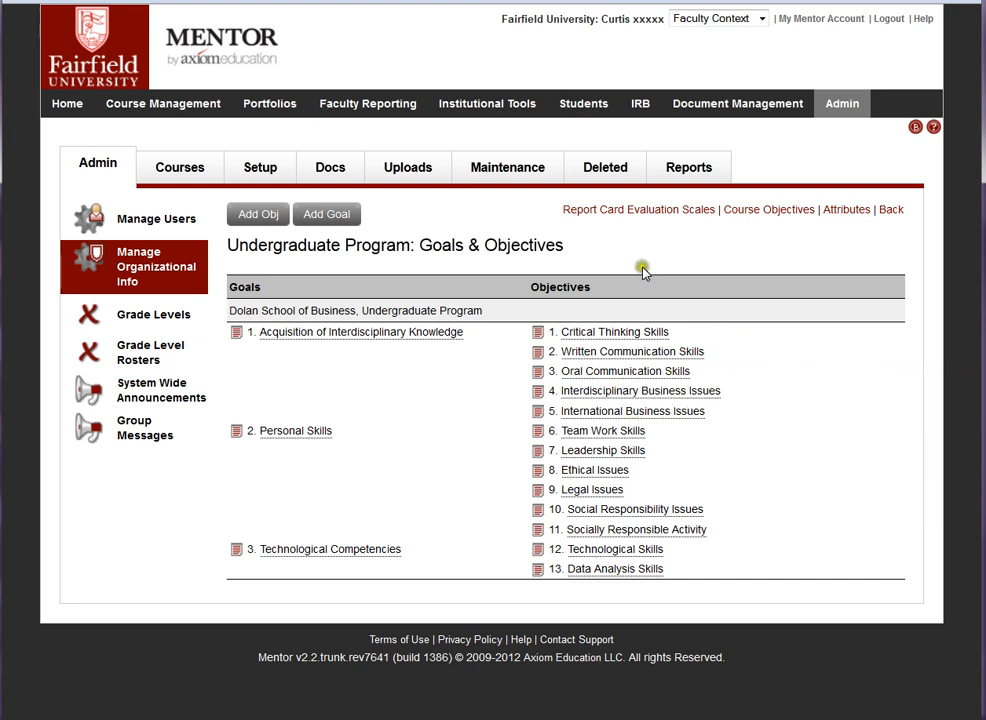
Step: Open the Undergraduate Program's Map Courses page and review its individual courses and course mappings
click(890, 210)
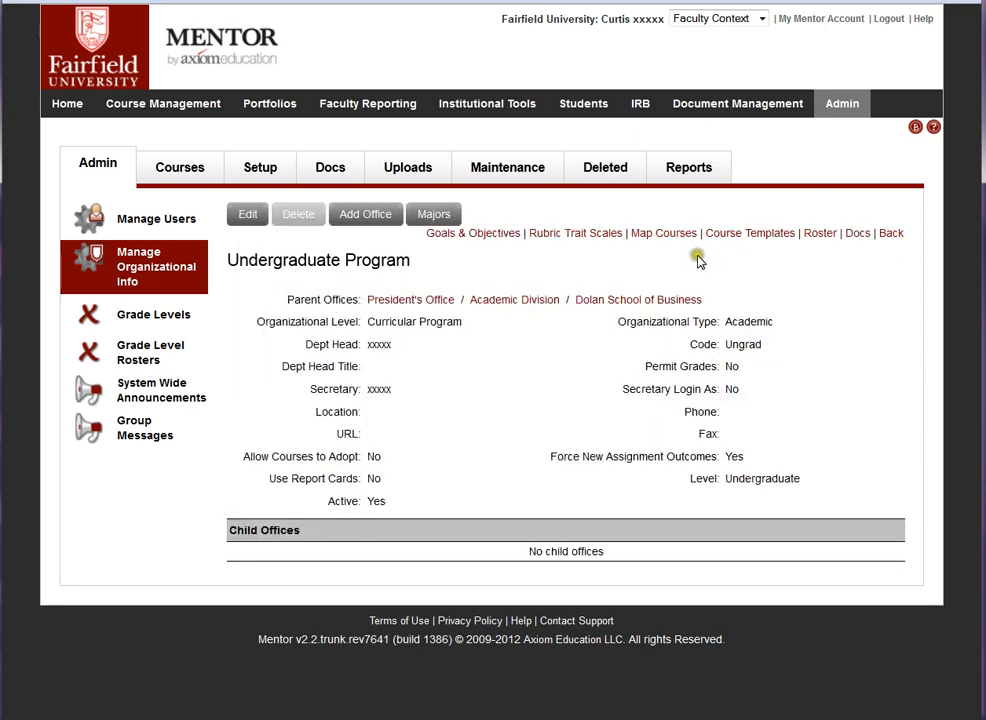
click(666, 235)
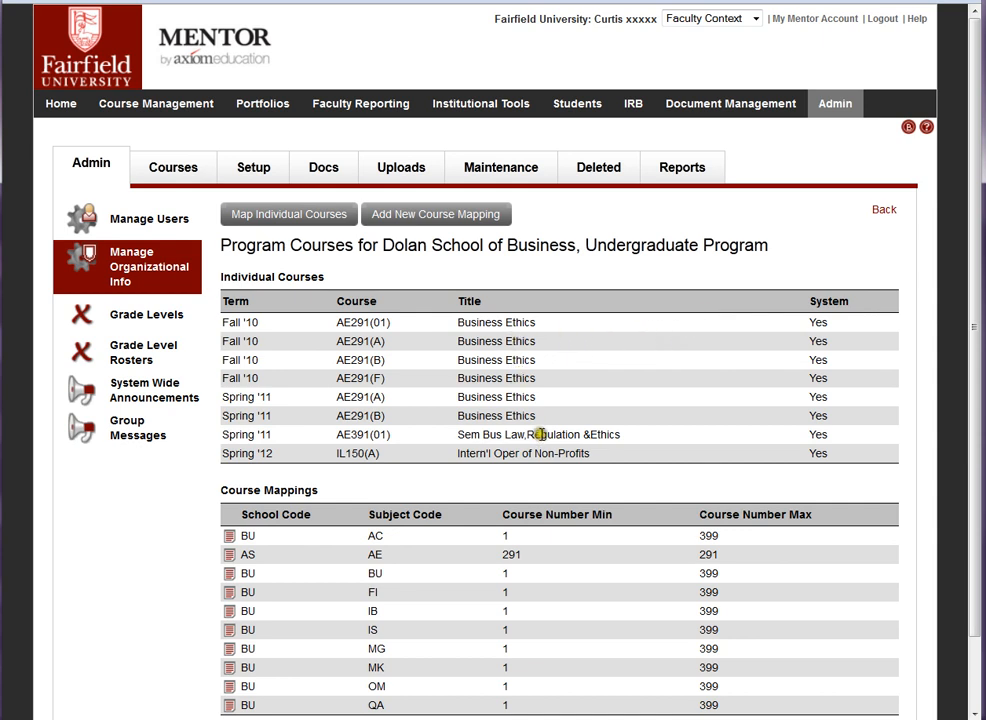
drag(968, 282, 968, 385)
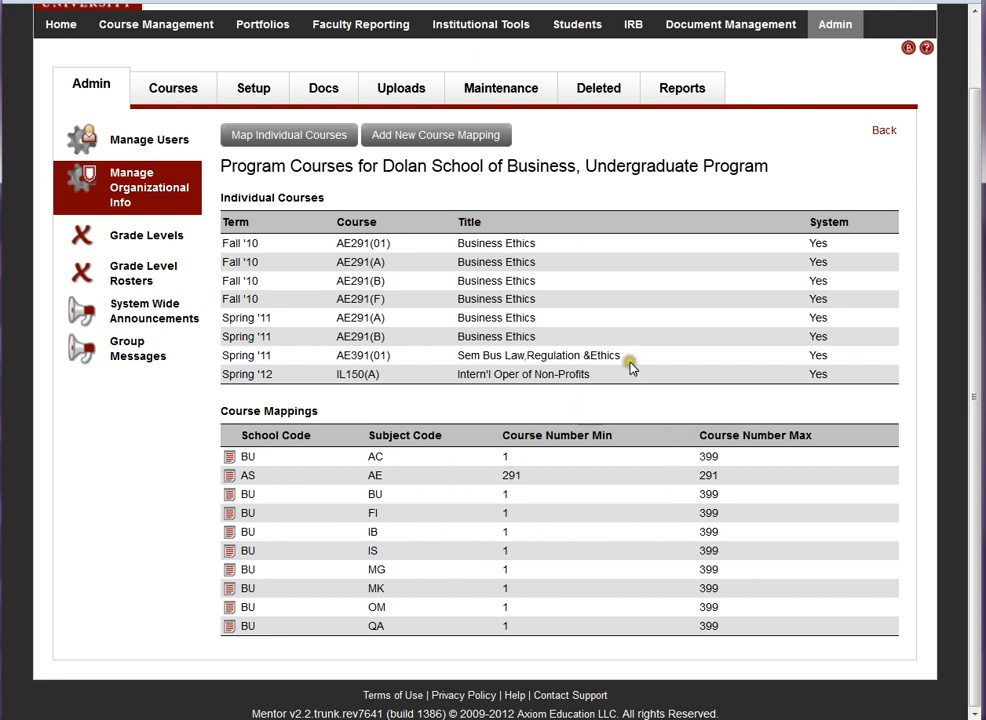
Step: Return to the Dolan School of Business office page and open its Undergraduate Program
click(884, 131)
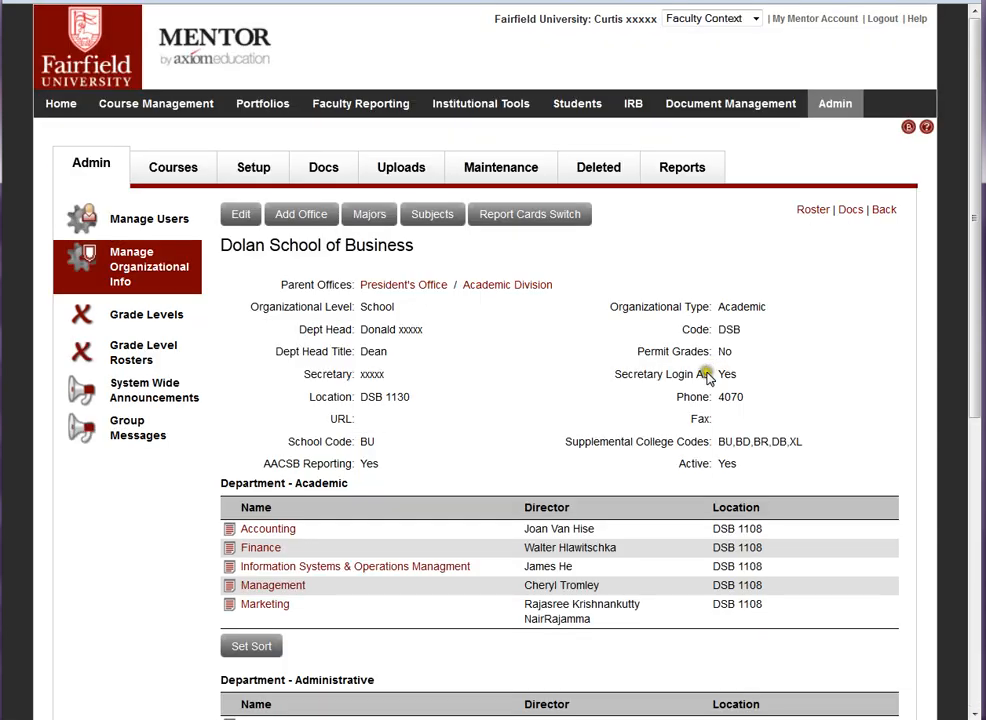
drag(975, 321, 980, 497)
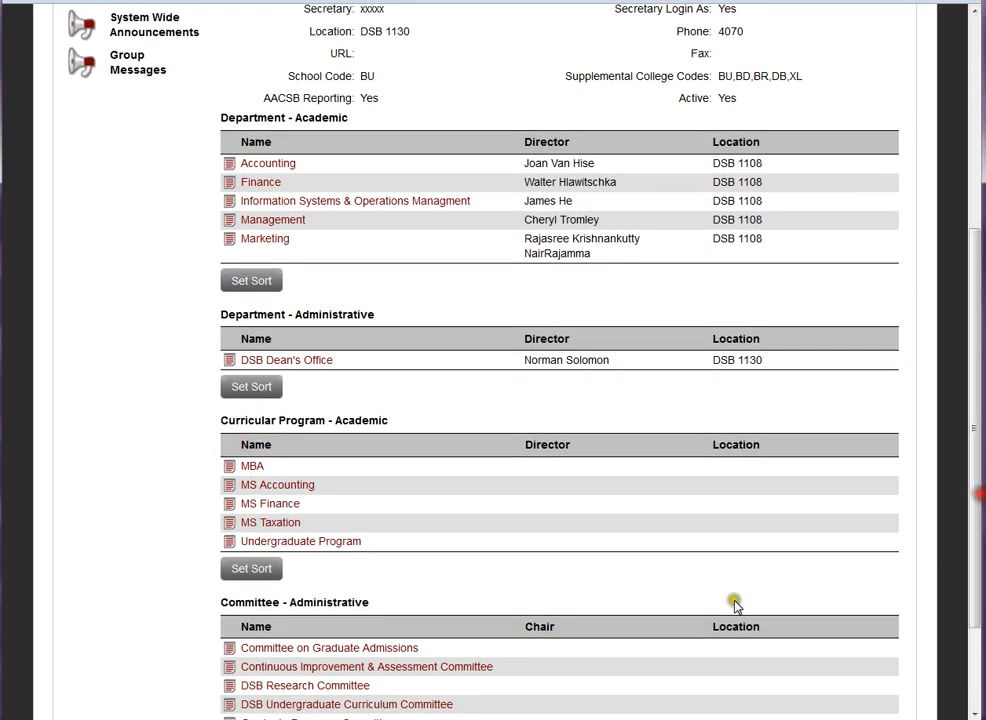
click(340, 542)
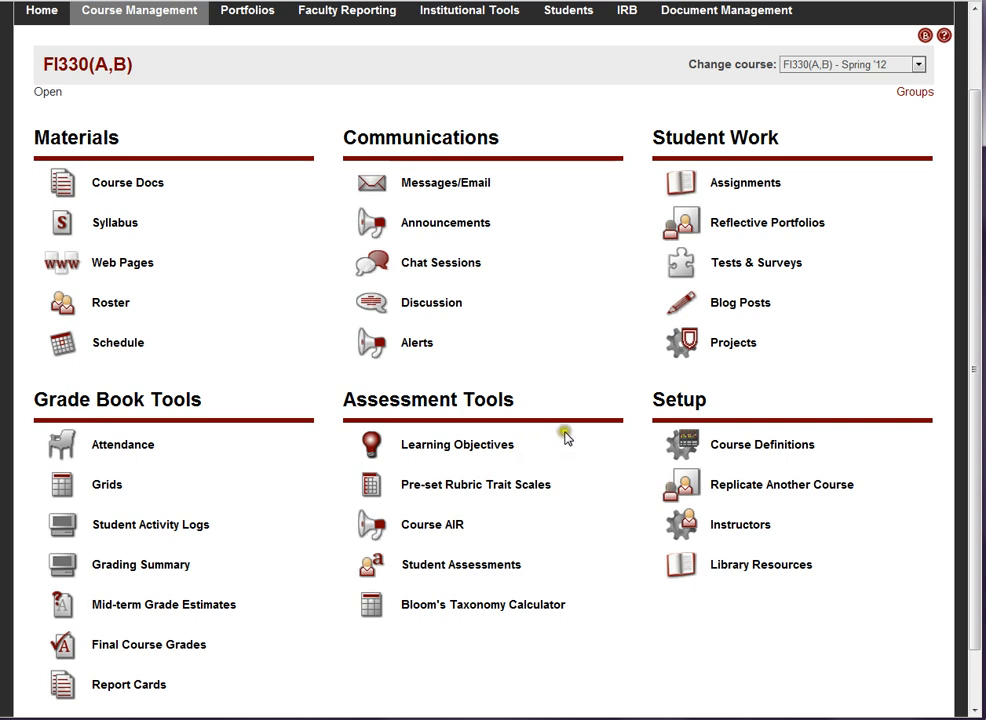
Step: In course FI330(A,B), open the Outcomes & Rubrics of the Group Case Posting assignment
click(720, 184)
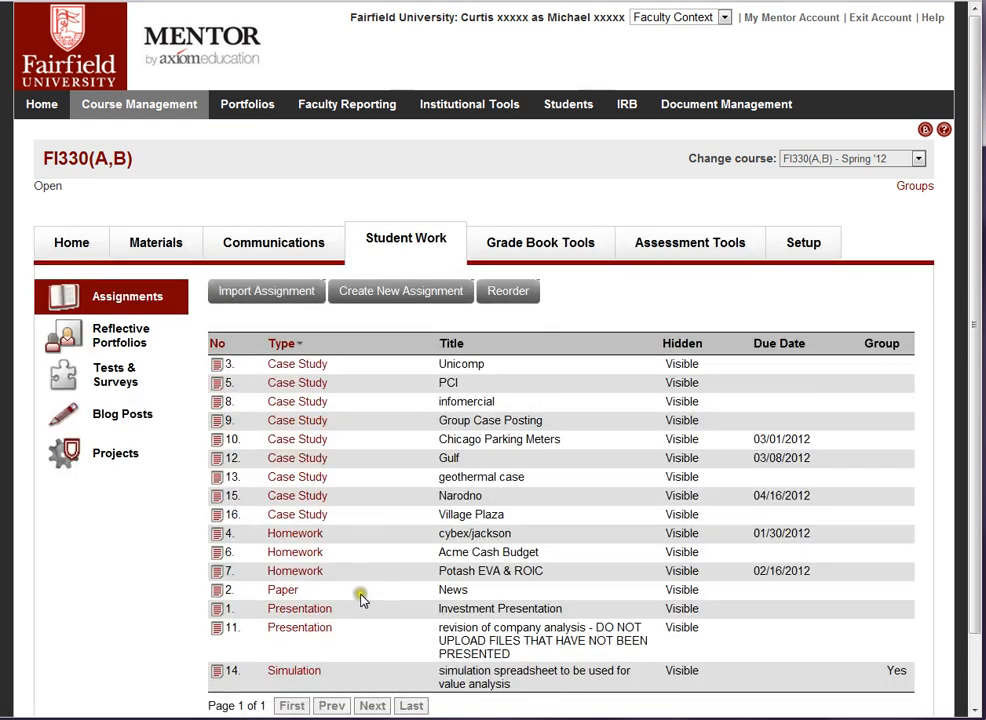
click(218, 423)
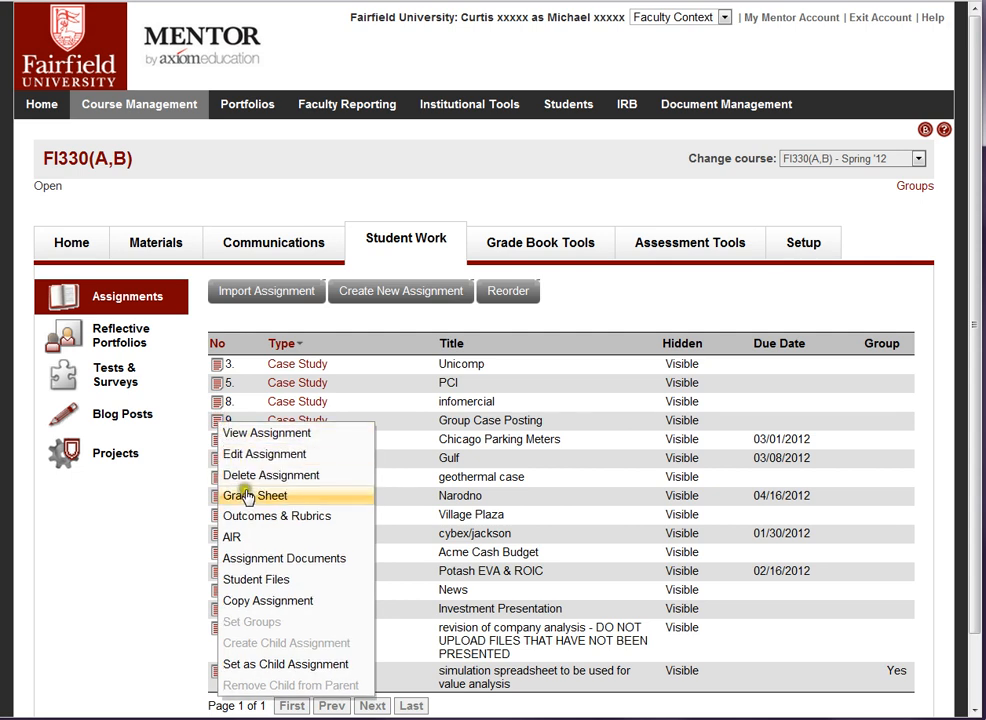
click(260, 515)
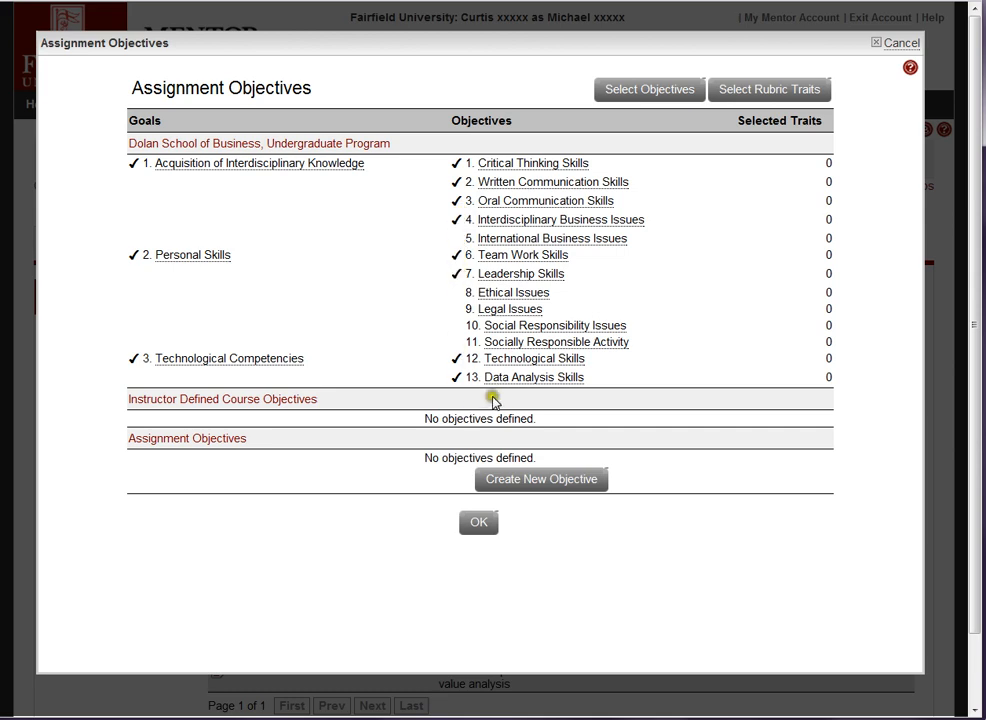
Step: Toggle the Critical Thinking Skills objective off and on in the assignment's objective selection, cancel the selection, and close Assignment Objectives
click(627, 90)
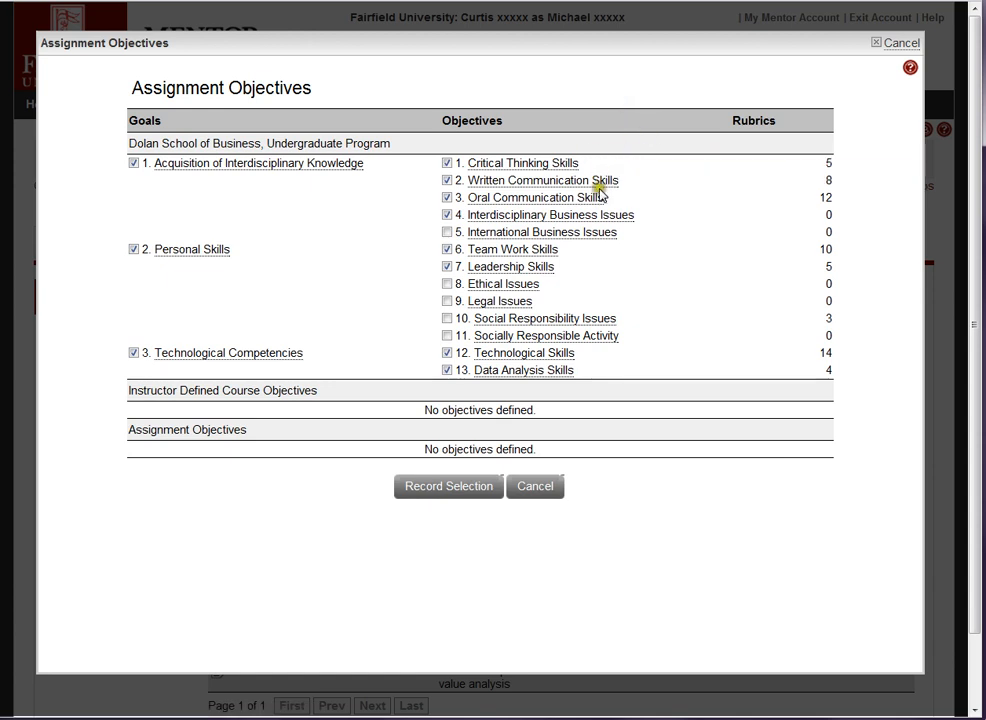
click(446, 163)
click(446, 163)
click(530, 487)
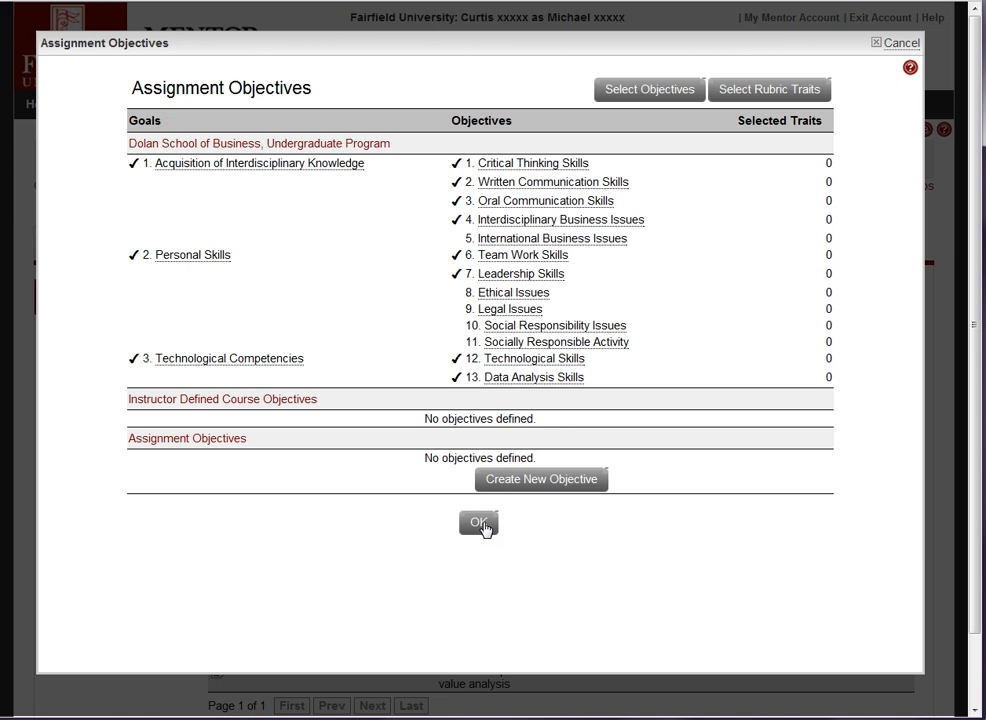
click(478, 523)
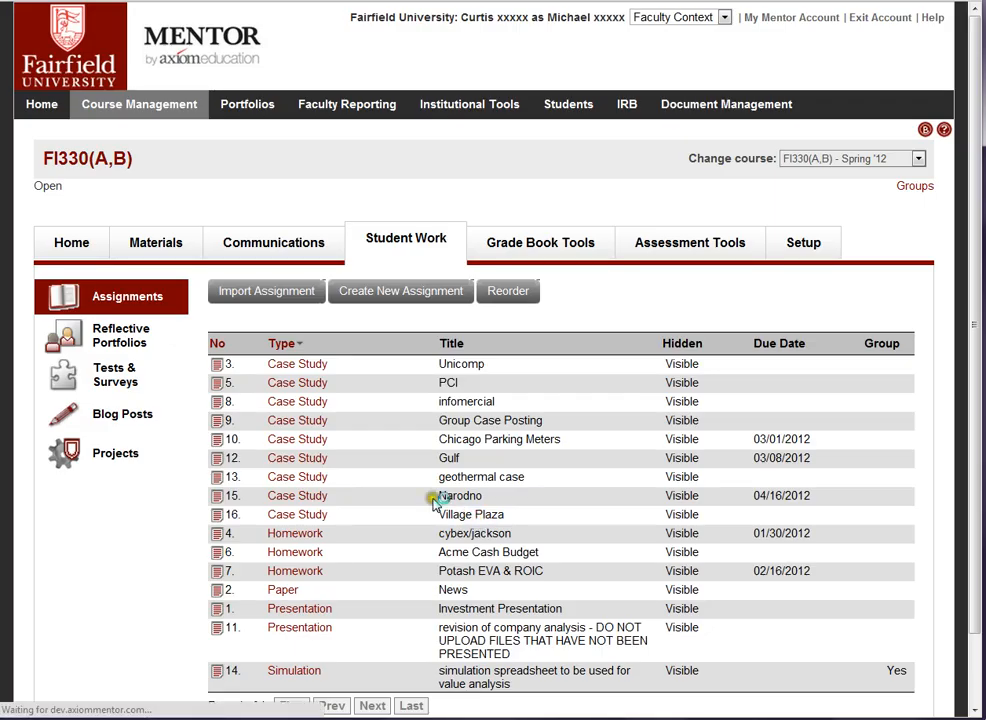
click(282, 437)
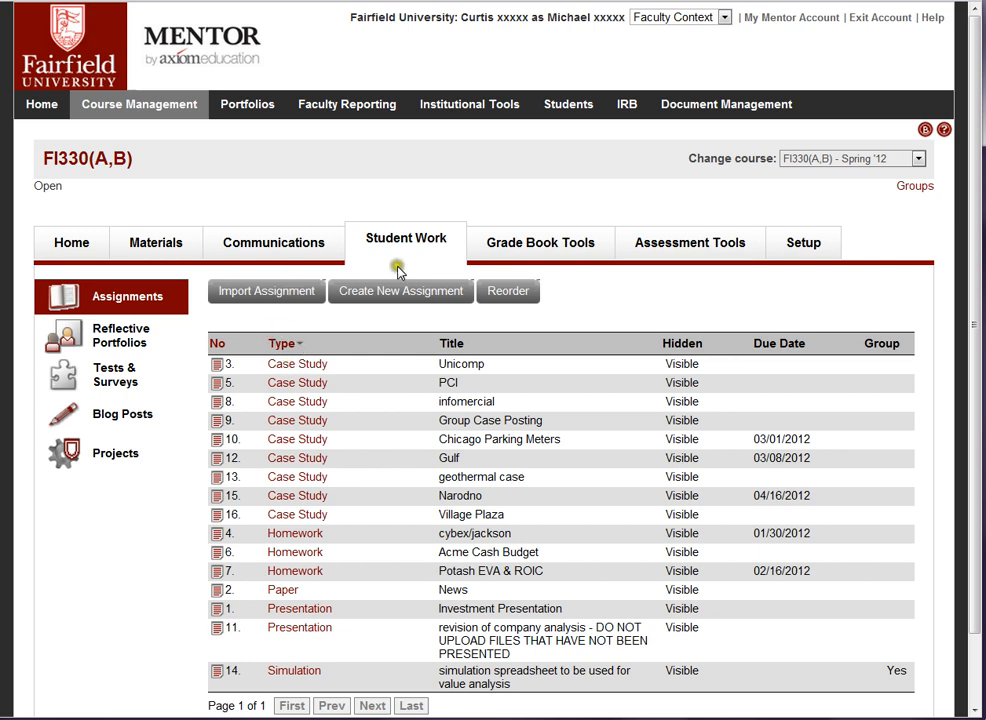
Step: Open the FI330(A,B) Course Learning Objectives and check which actions are available for Critical Thinking Skills
click(689, 249)
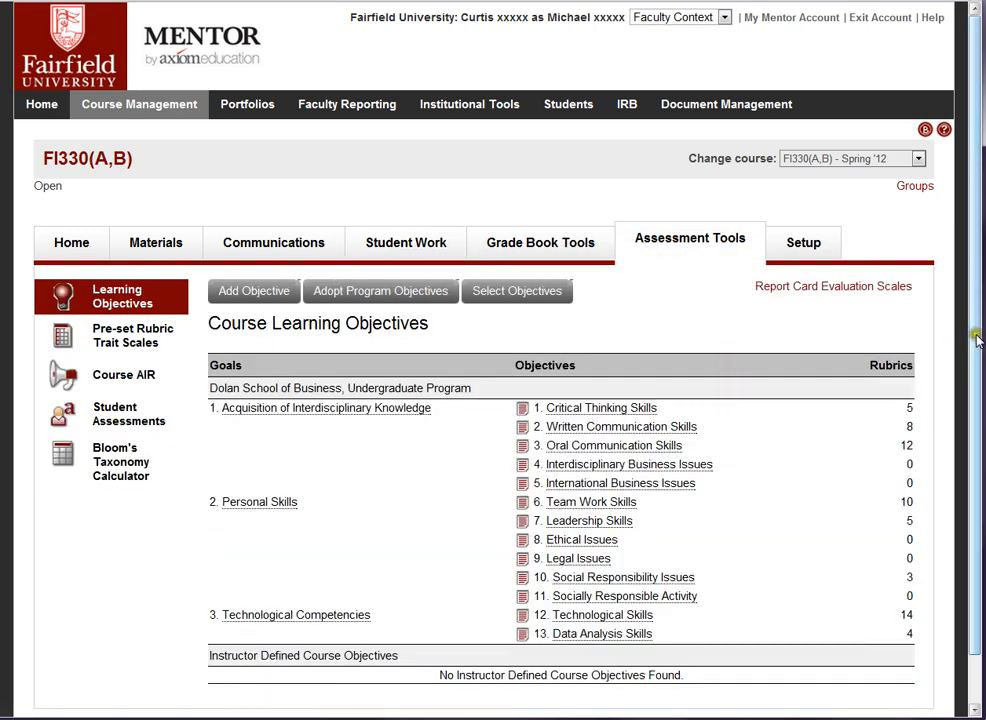
drag(971, 338, 964, 396)
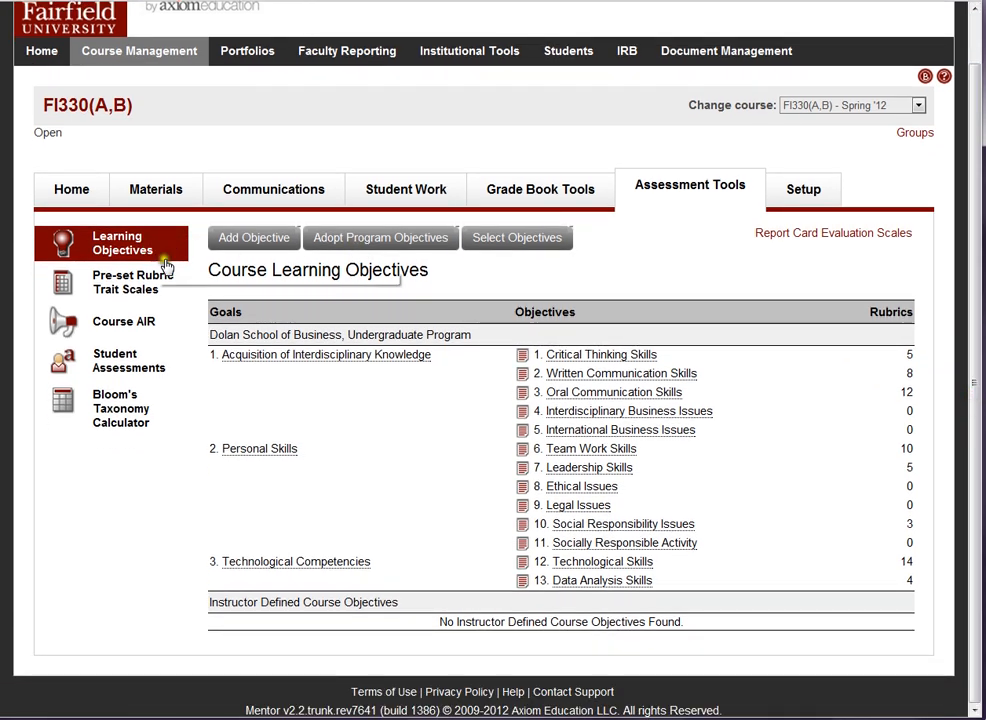
click(521, 356)
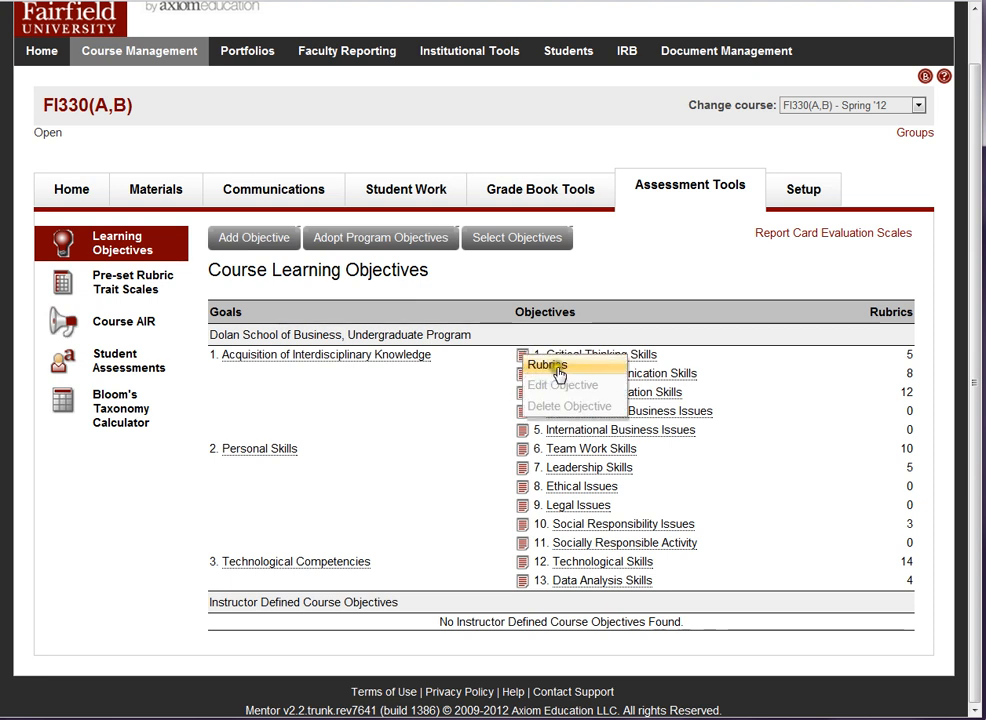
click(726, 365)
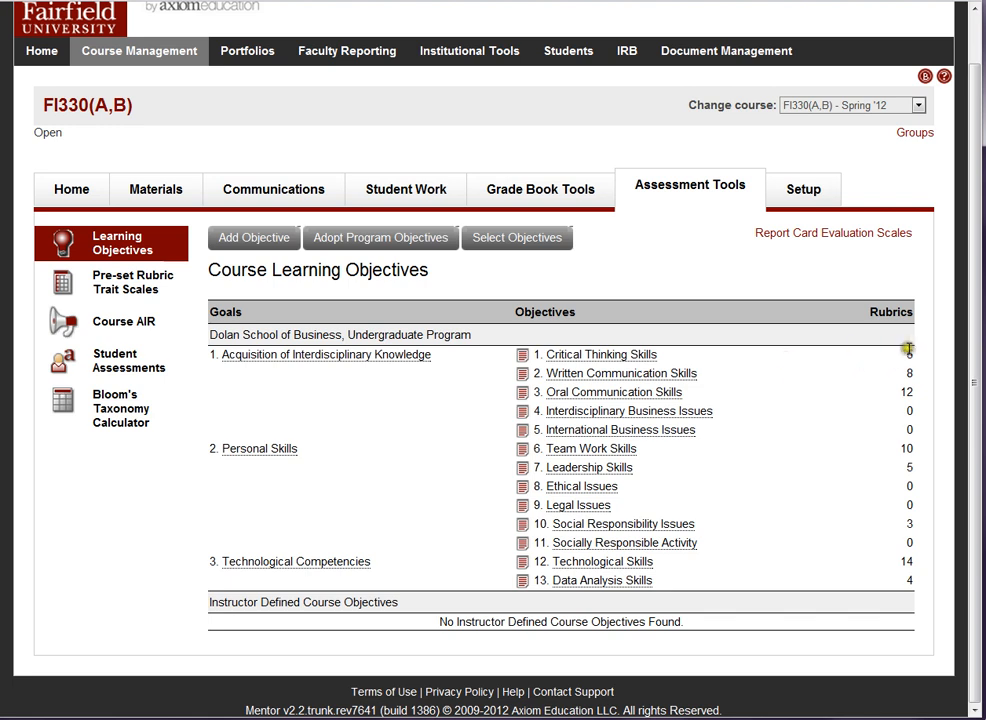
Step: Examine the course rubric traits for Critical Thinking Skills and return to the Course Learning Objectives list
click(522, 354)
click(537, 369)
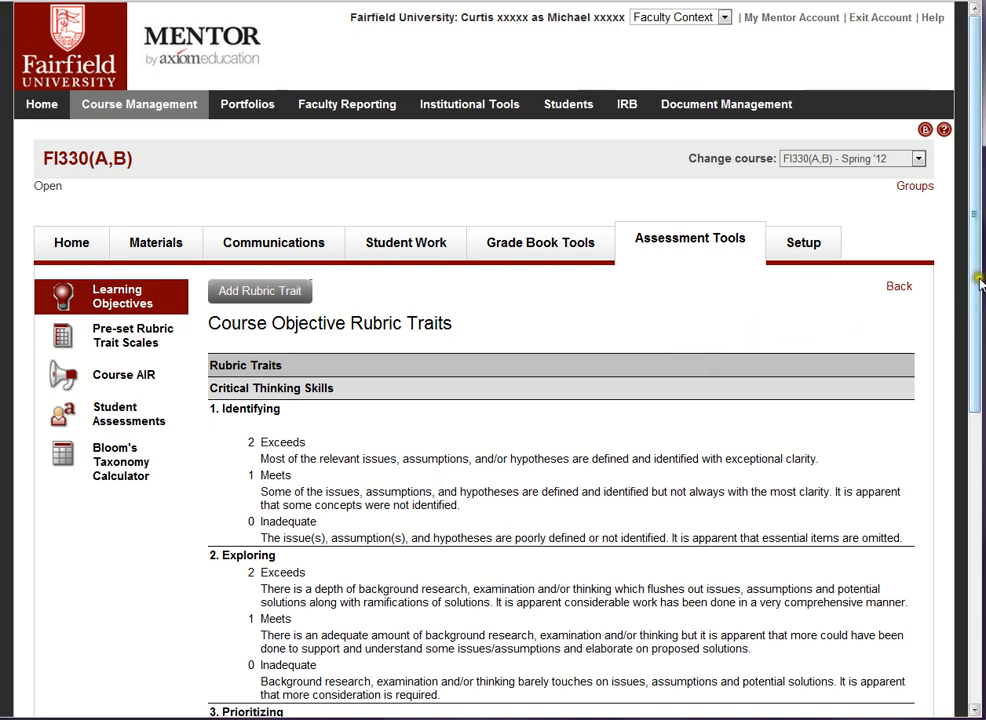
drag(979, 275, 980, 384)
scroll(981, 462, down, 2)
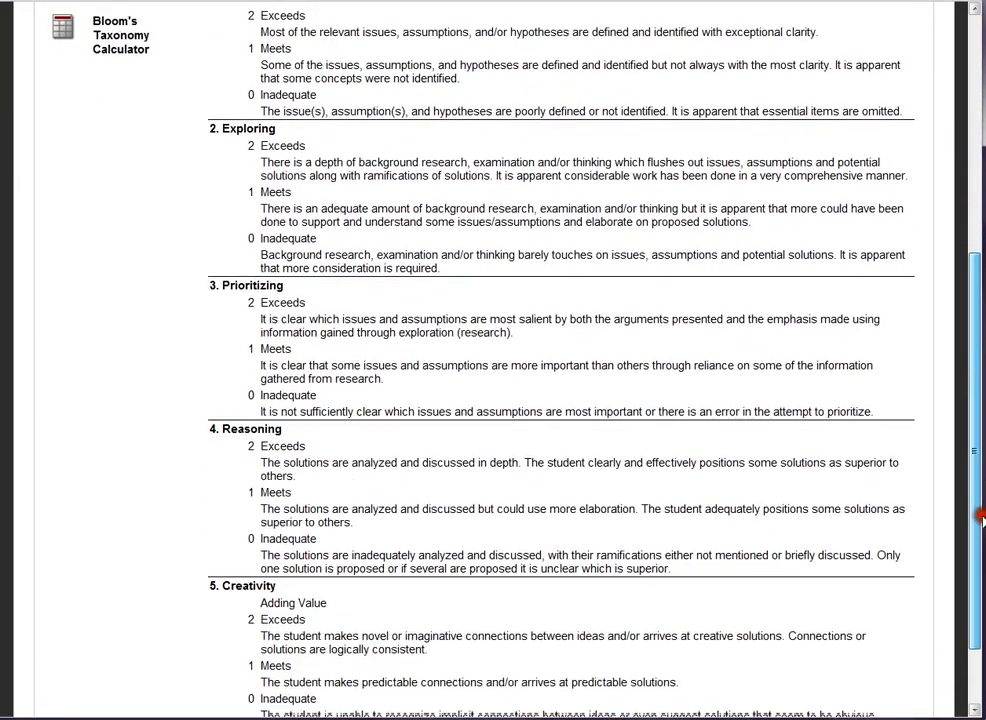
scroll(981, 462, up, 5)
scroll(490, 360, up, 3)
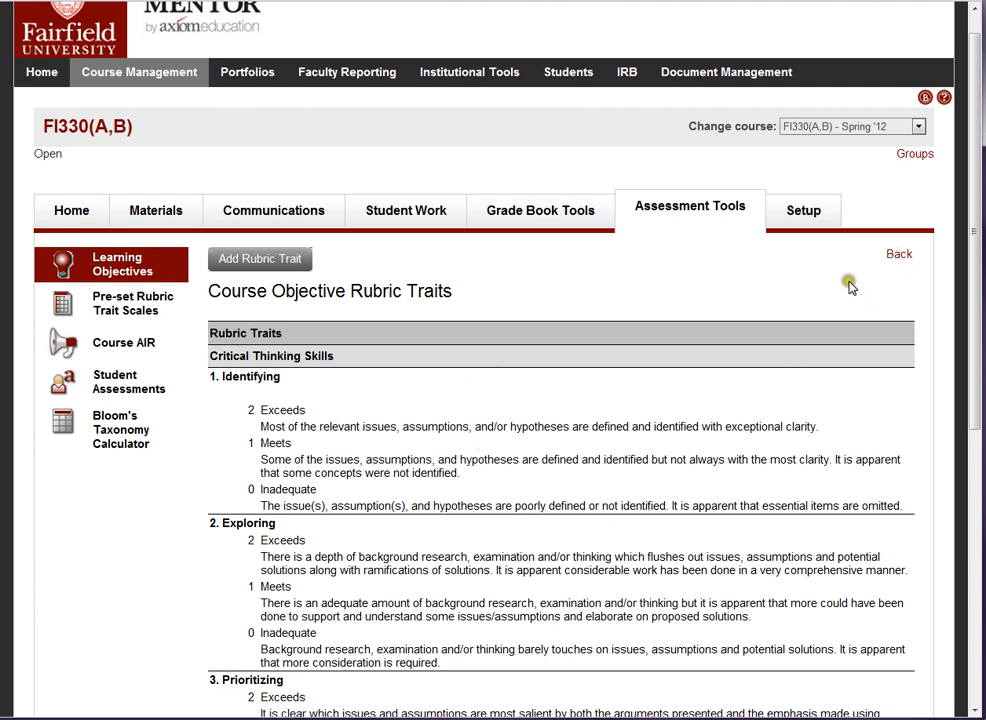
click(898, 256)
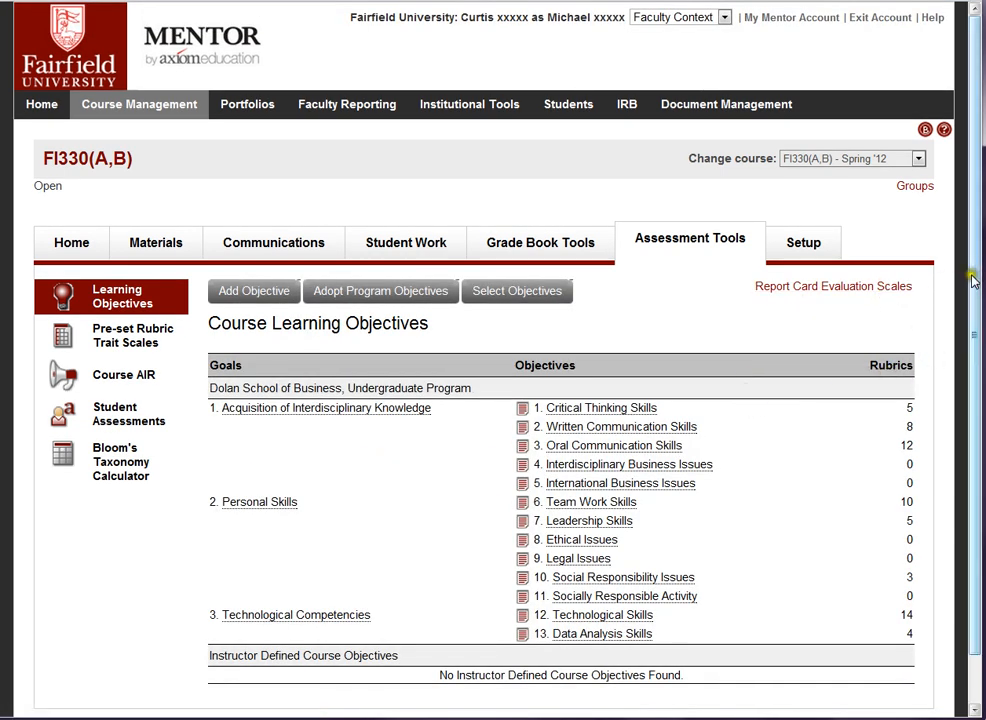
Step: Review the Course Learning Objectives and open the Pre-set Rubric Trait Scales for course HR202(C)
drag(975, 275, 975, 341)
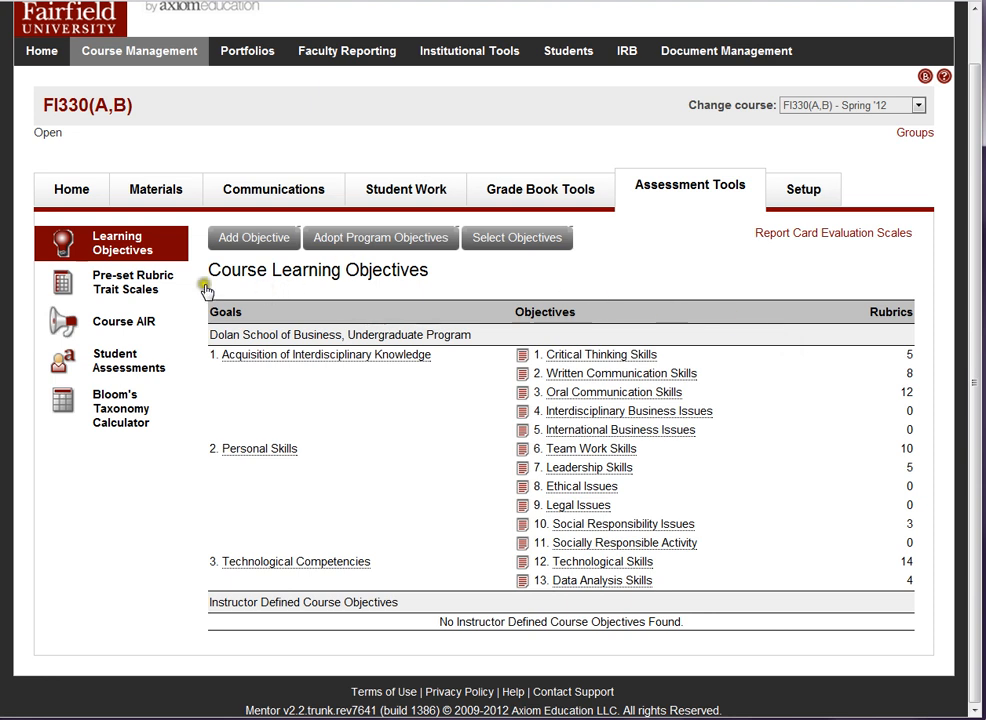
click(124, 289)
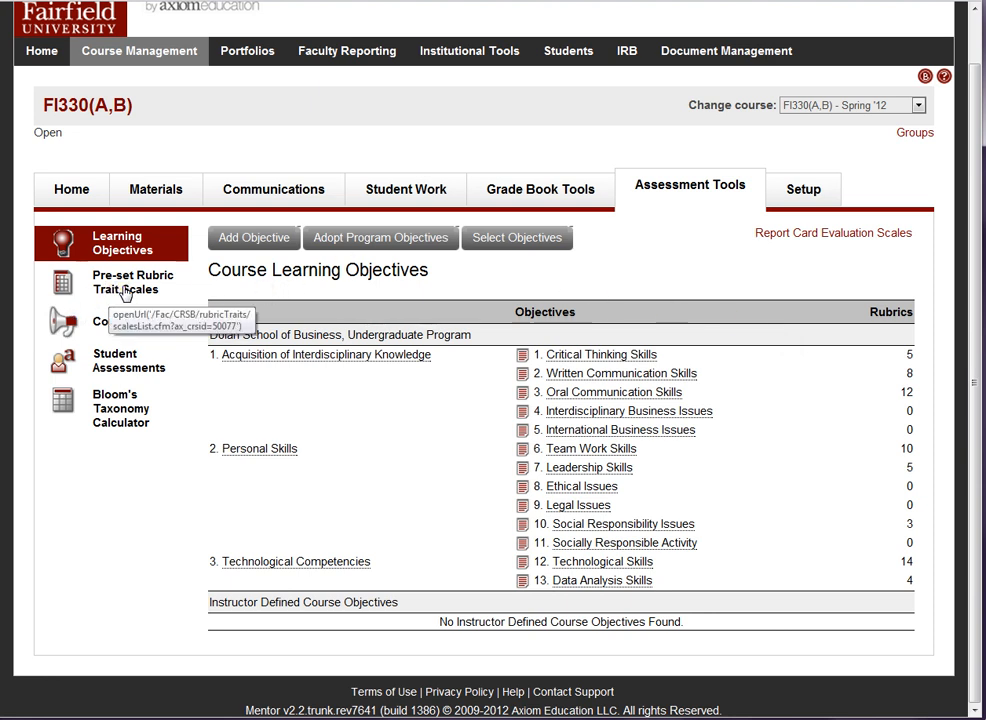
click(126, 285)
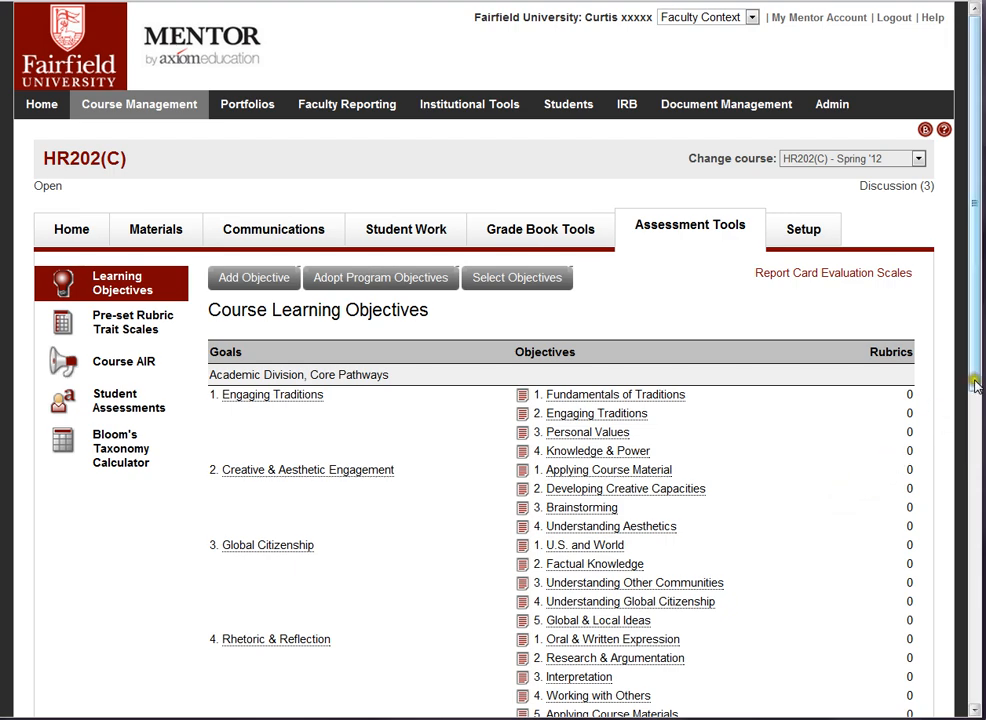
drag(975, 385, 972, 455)
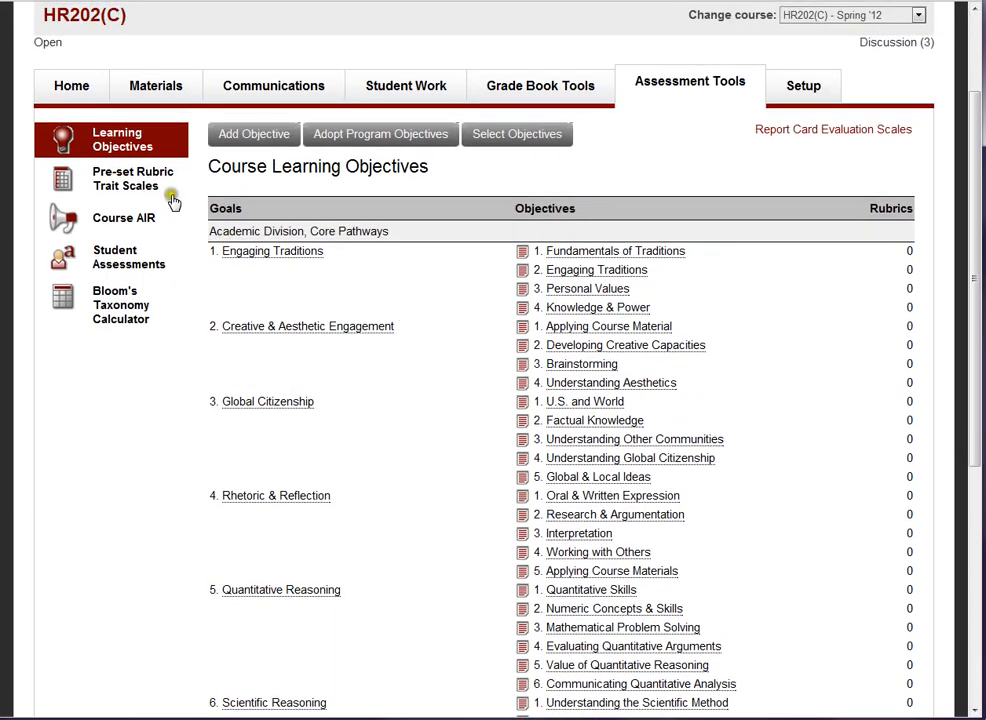
click(130, 187)
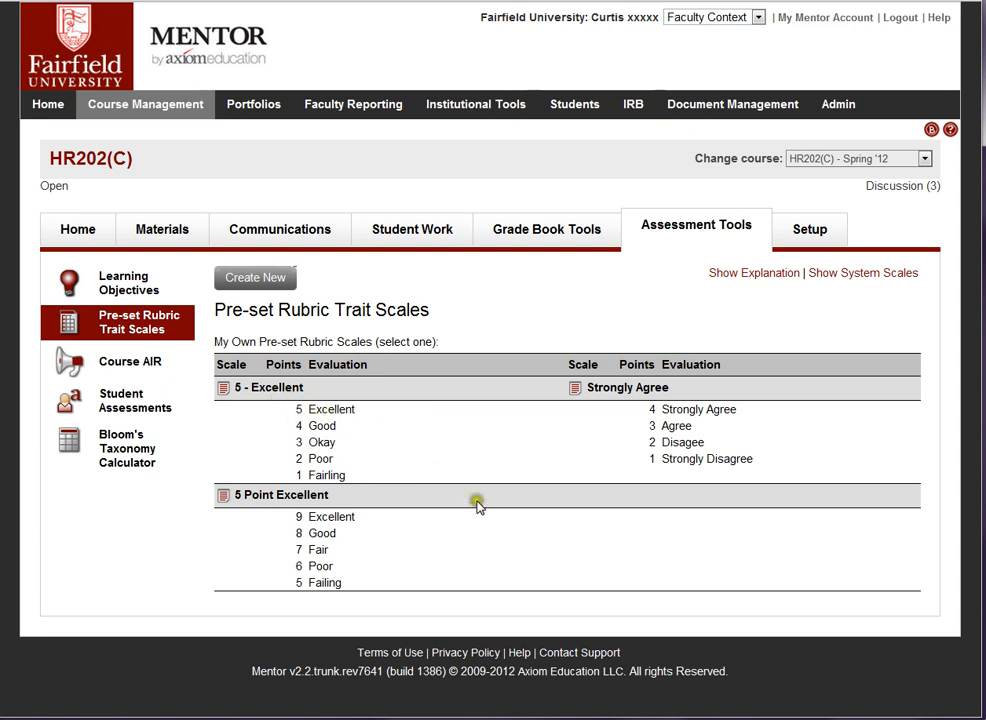
Step: Open Course AIR for HR202(C), and open the Competencies: C & E student assessment in course EG31(01,02)
click(158, 369)
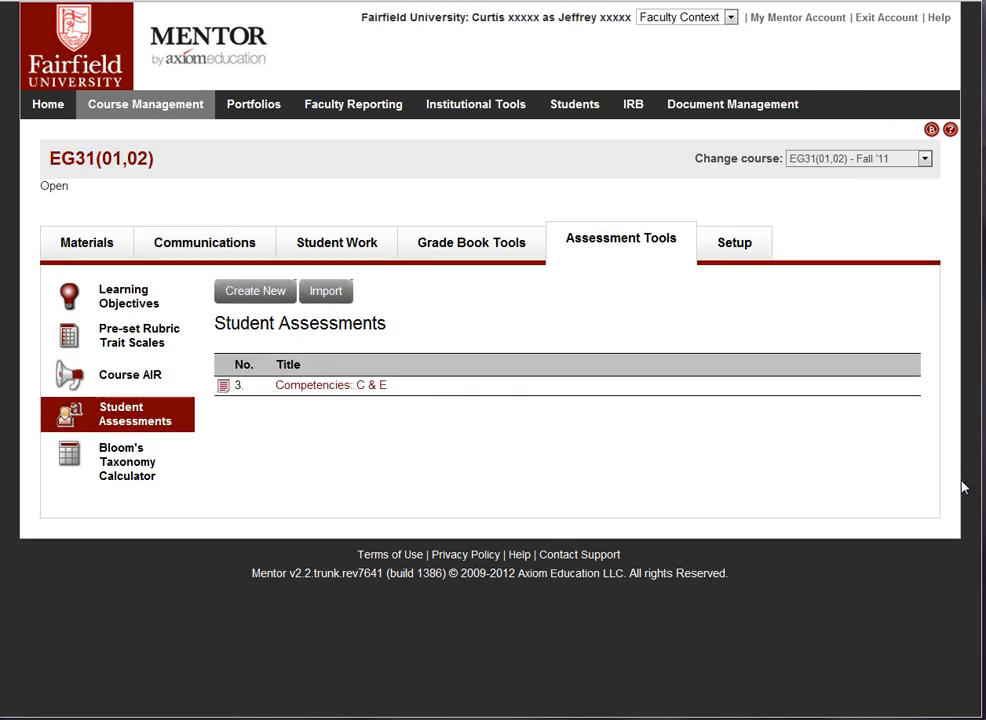
click(328, 392)
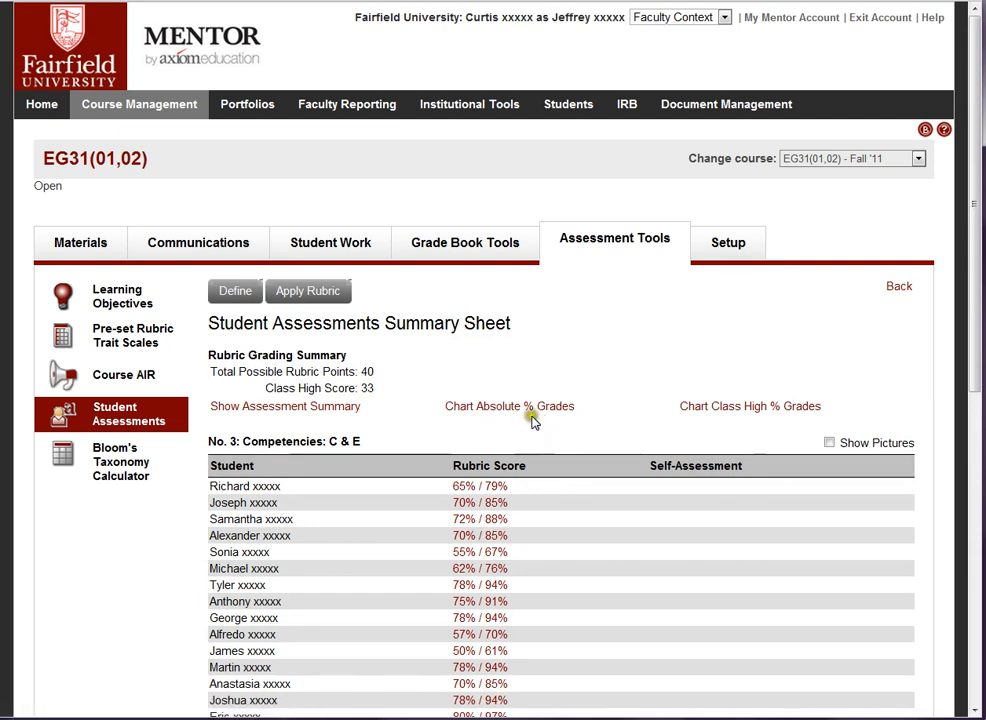
Step: Open the second listed student's rubric score from the Competencies: C & E Student Assessments Summary Sheet
drag(970, 315, 968, 368)
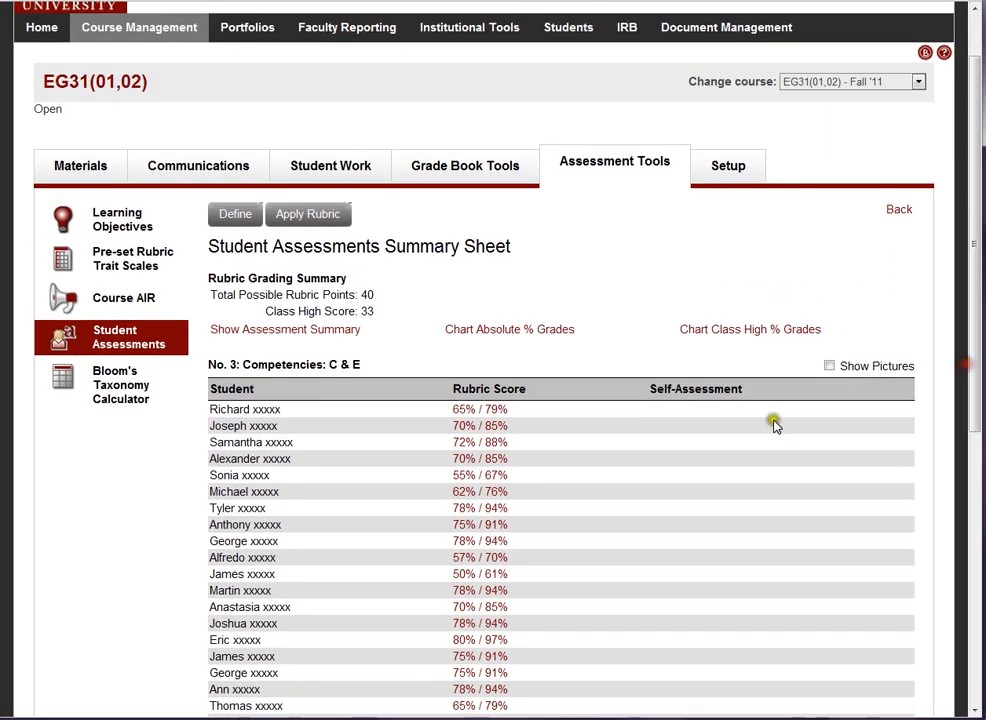
click(480, 429)
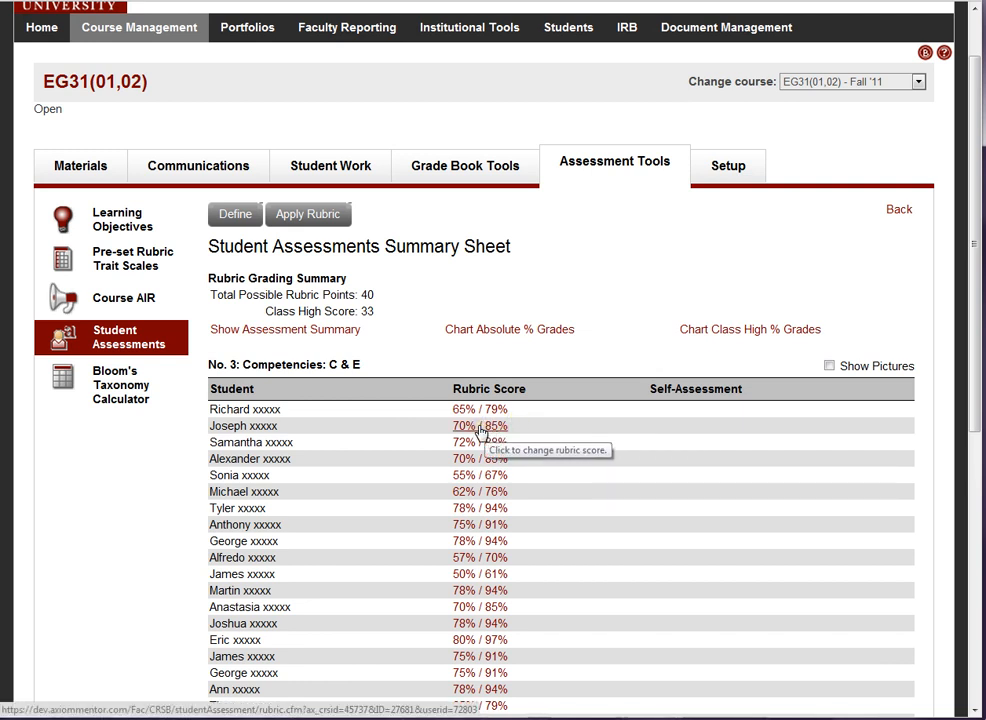
click(482, 429)
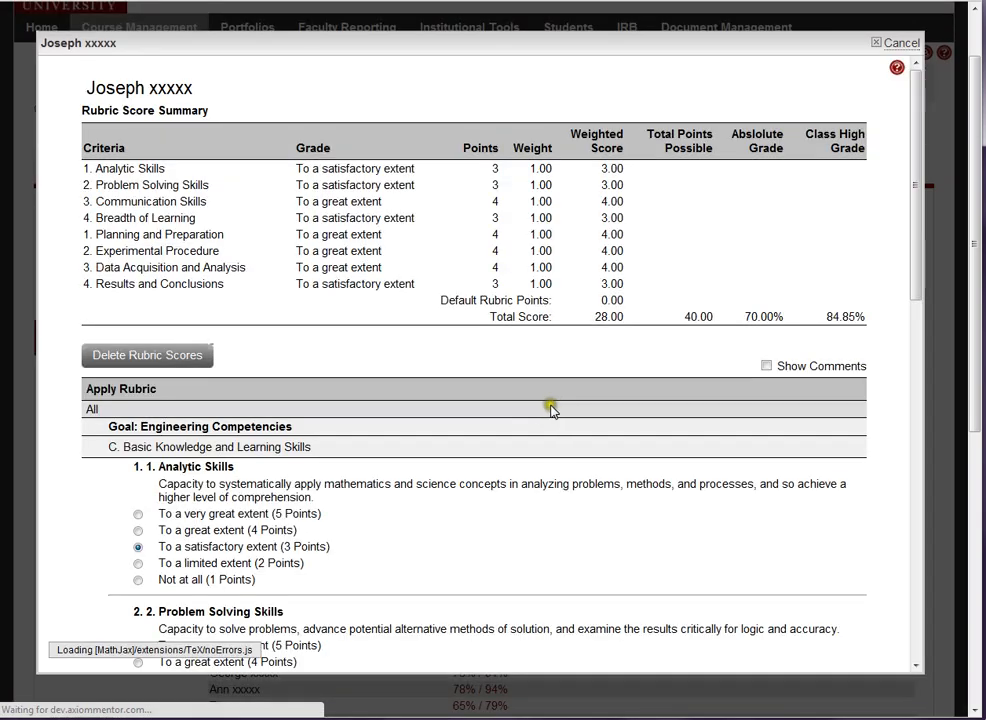
Step: Review the student's rubric ratings for Basic Knowledge and Learning Skills and Laboratory Skills, and close the rubric without changes
drag(915, 191, 912, 286)
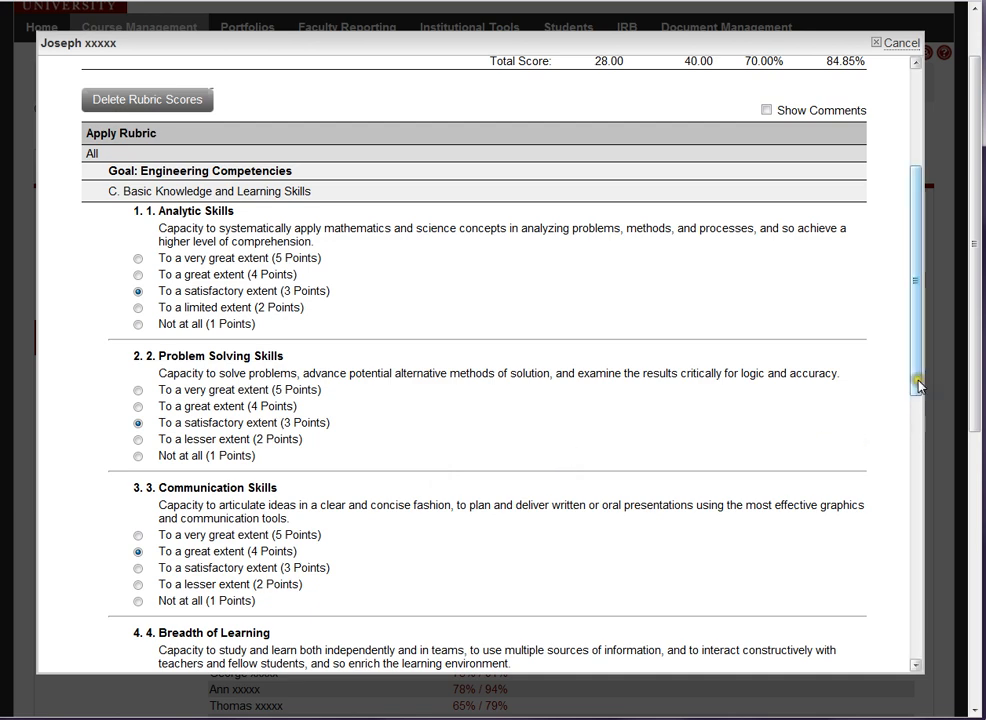
drag(915, 393, 915, 440)
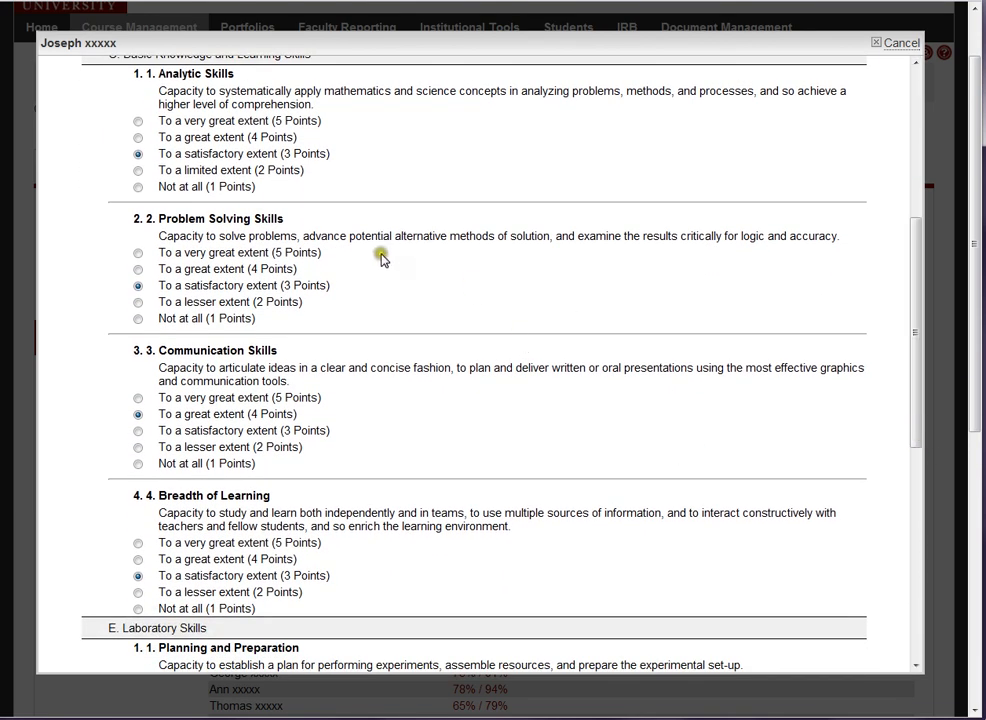
drag(366, 237, 477, 237)
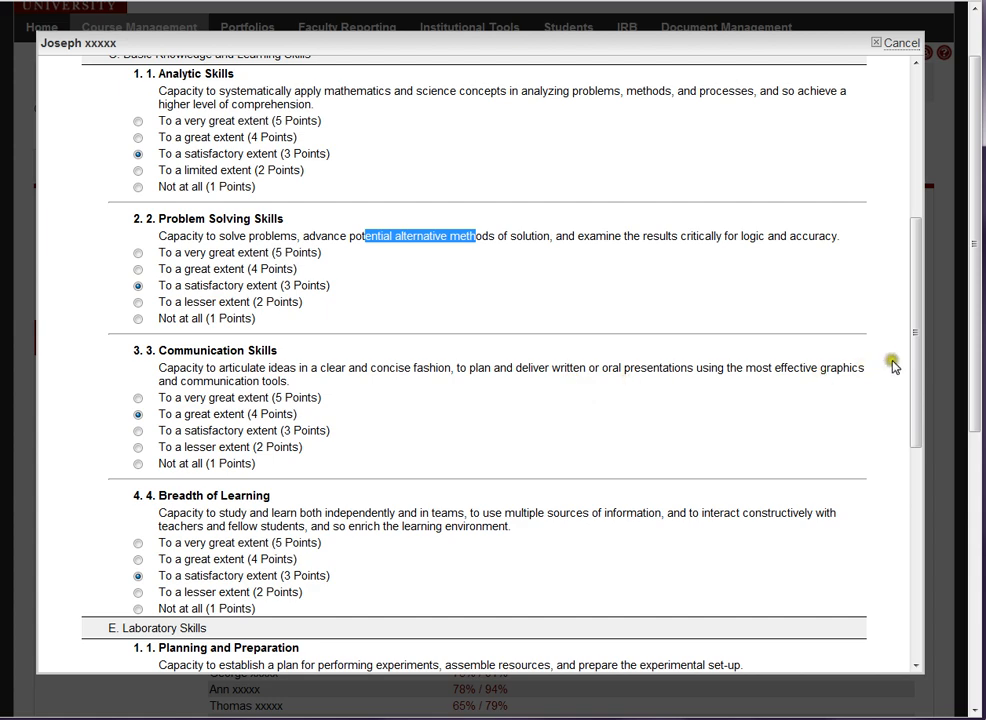
drag(920, 352, 920, 517)
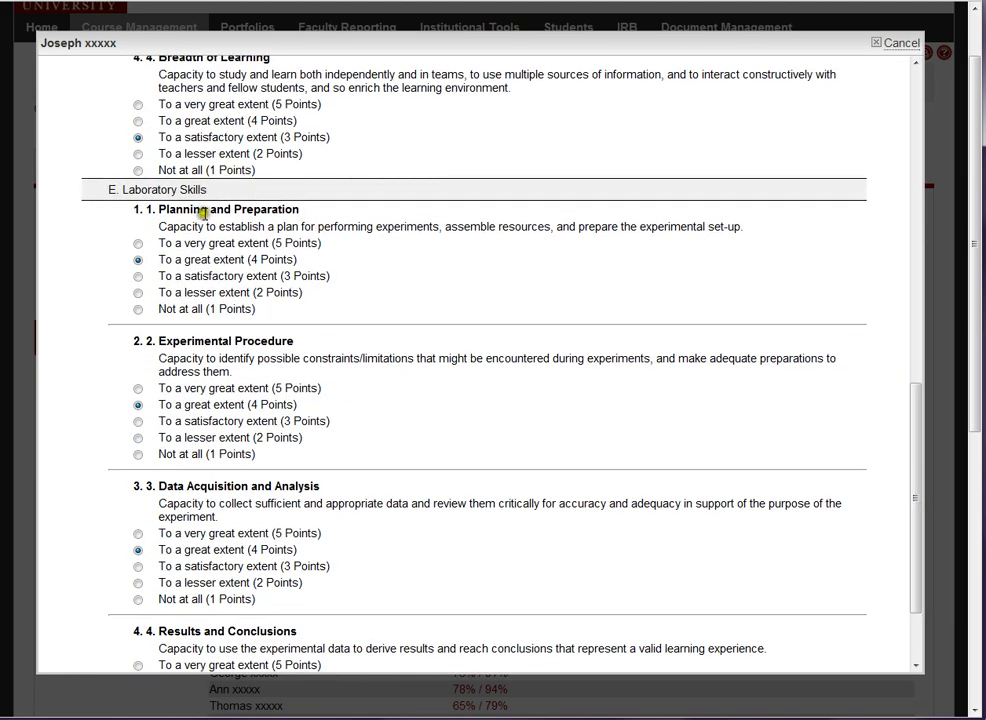
drag(915, 493, 918, 293)
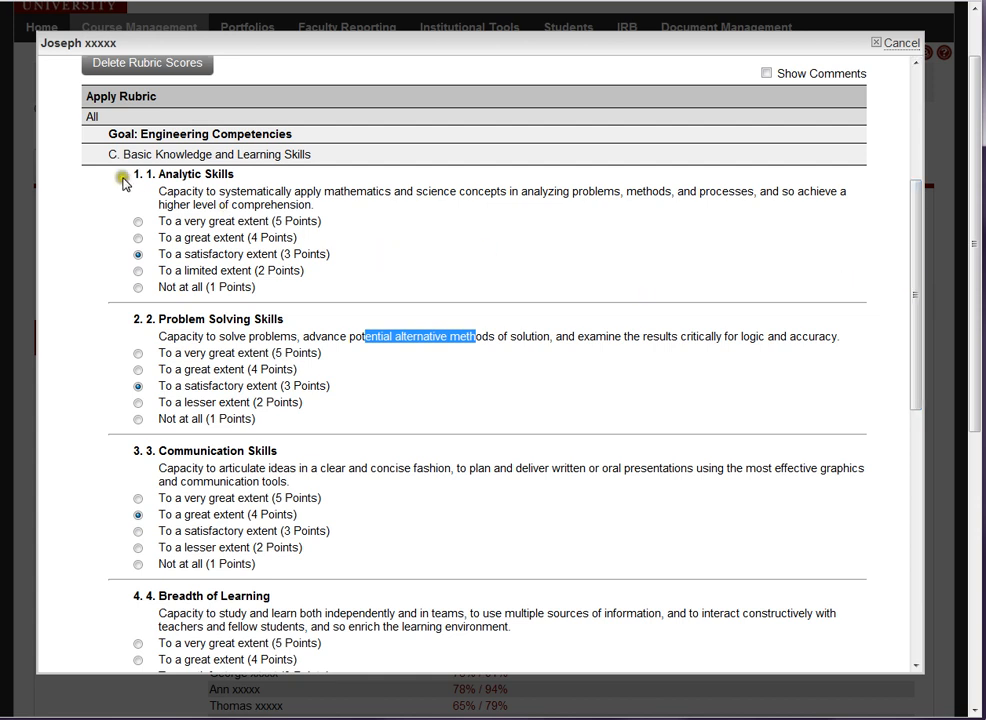
click(104, 224)
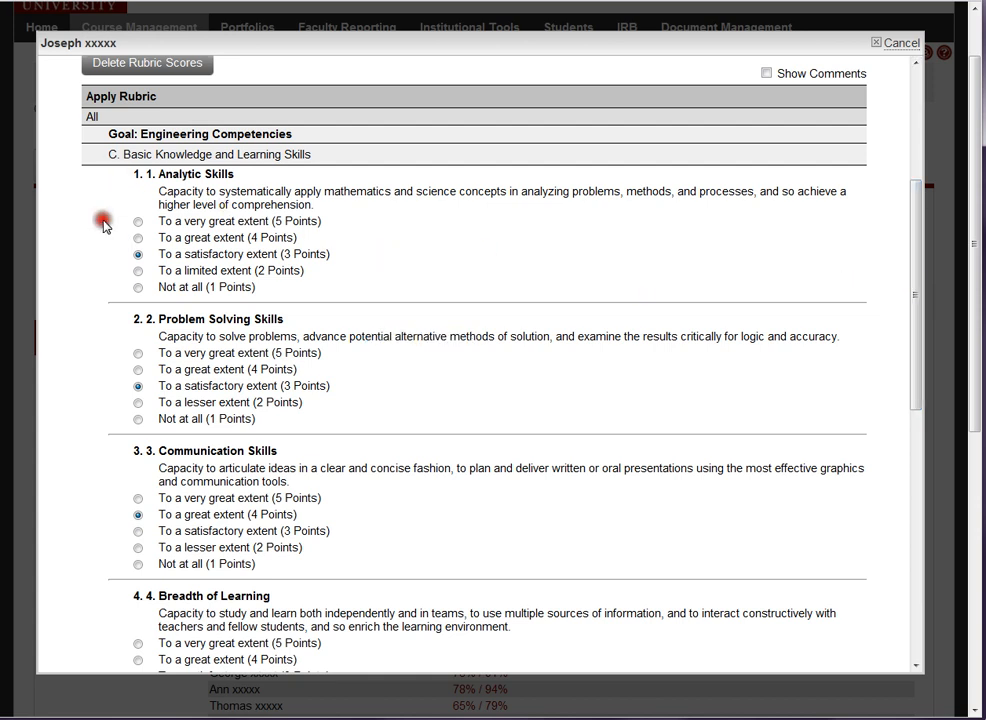
scroll(105, 226, down, 3)
scroll(106, 240, up, 3)
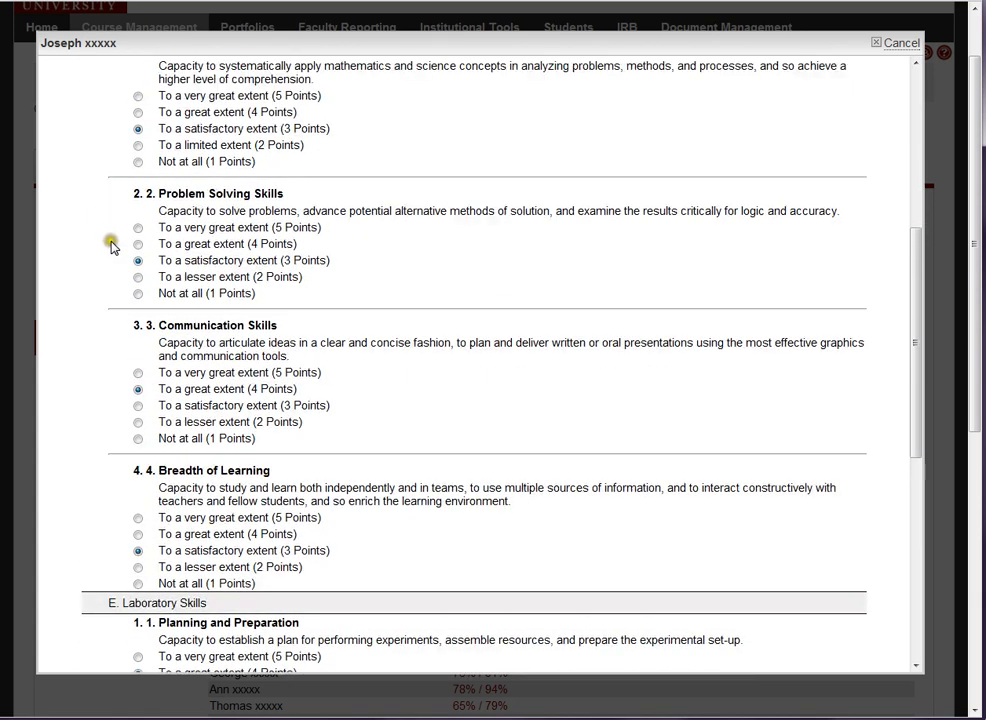
click(896, 43)
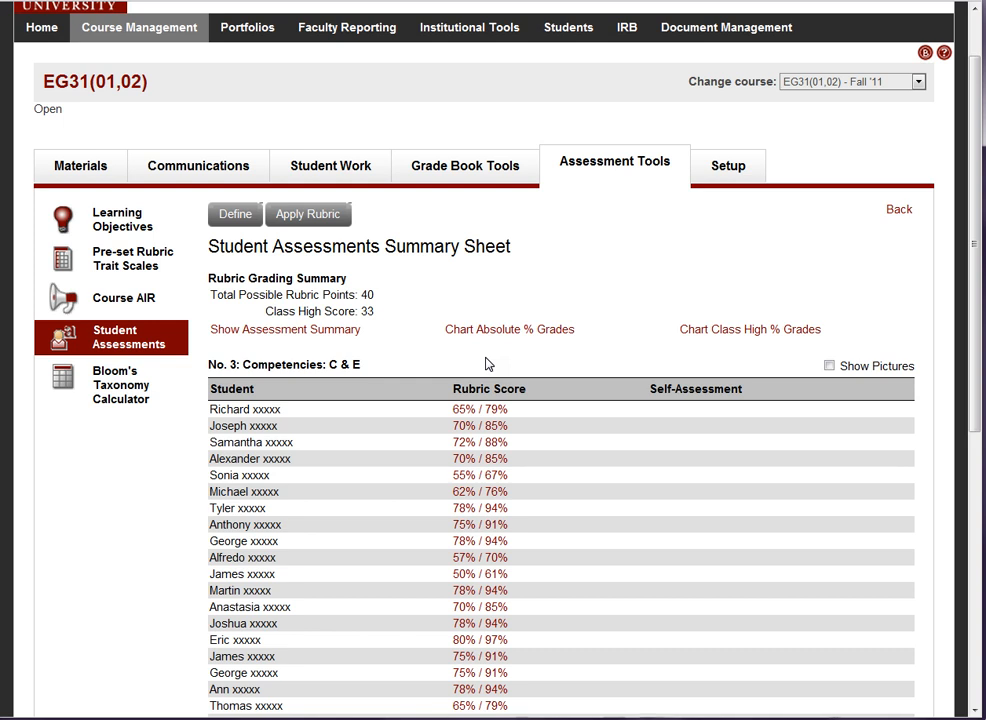
Step: Copy the About Bloom's Taxonomy description into the Bloom's Taxonomy Calculator and calculate its score
click(161, 374)
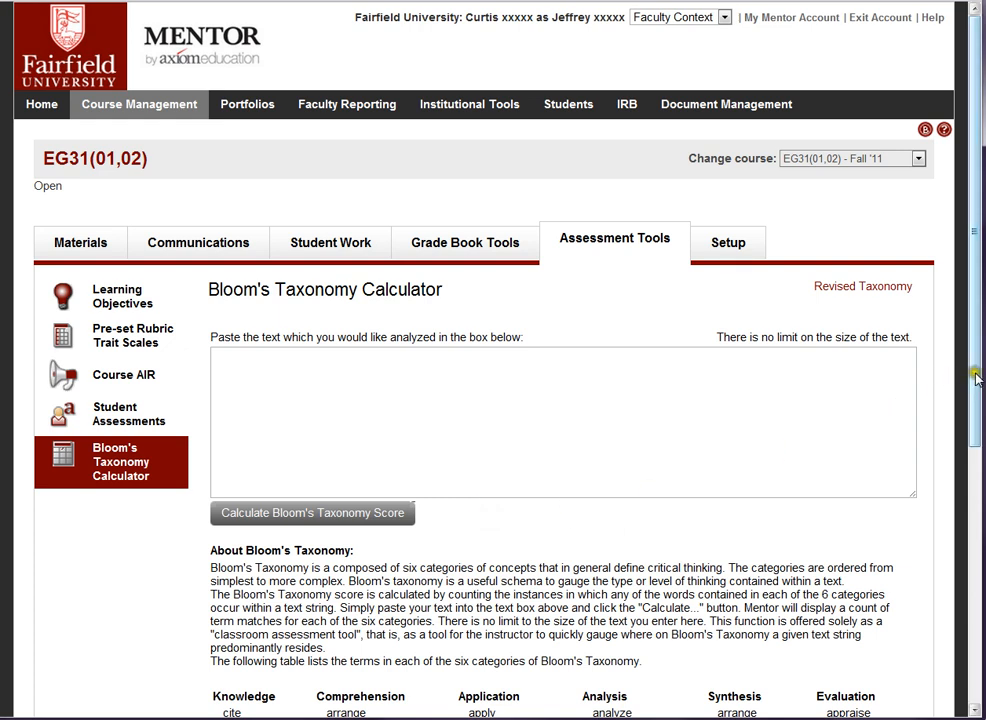
drag(975, 378, 976, 488)
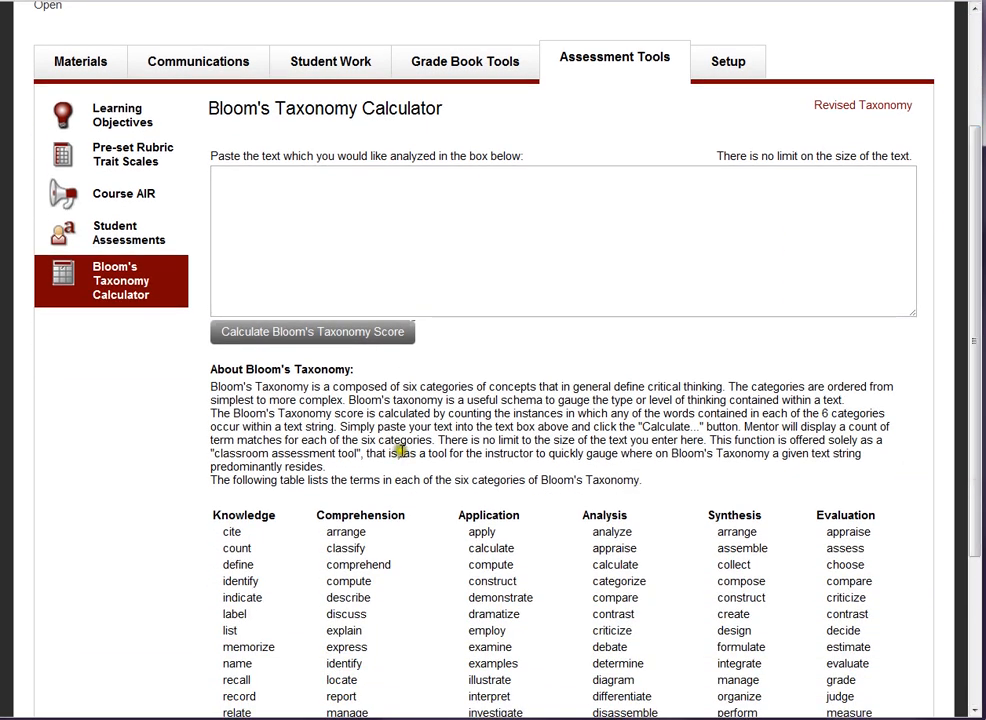
drag(211, 385, 659, 478)
key(ctrl+c)
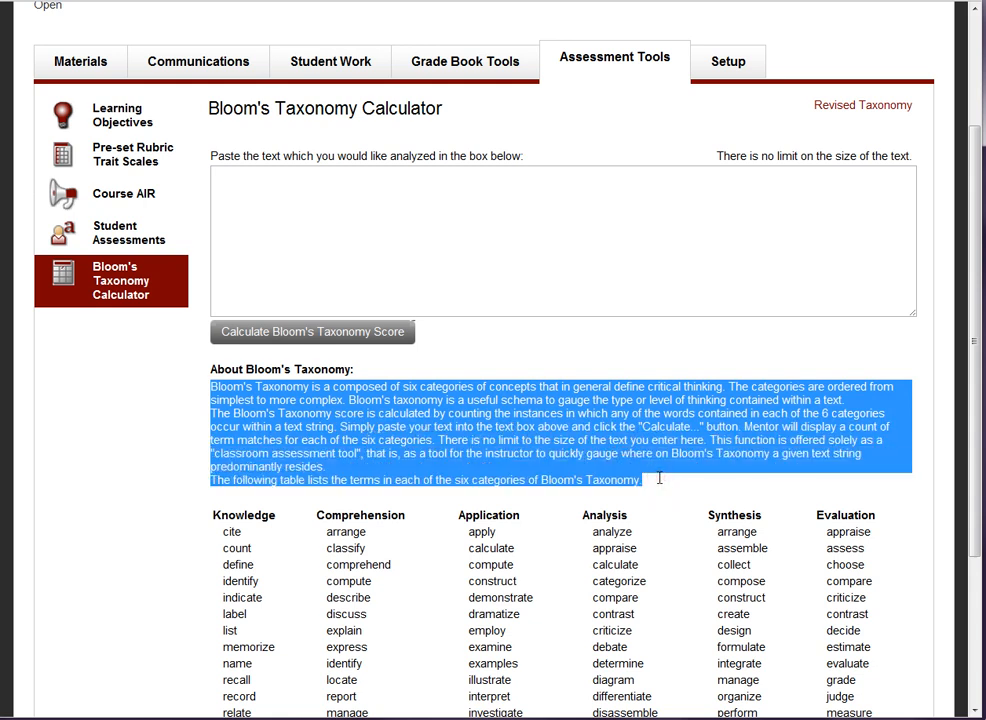
click(452, 240)
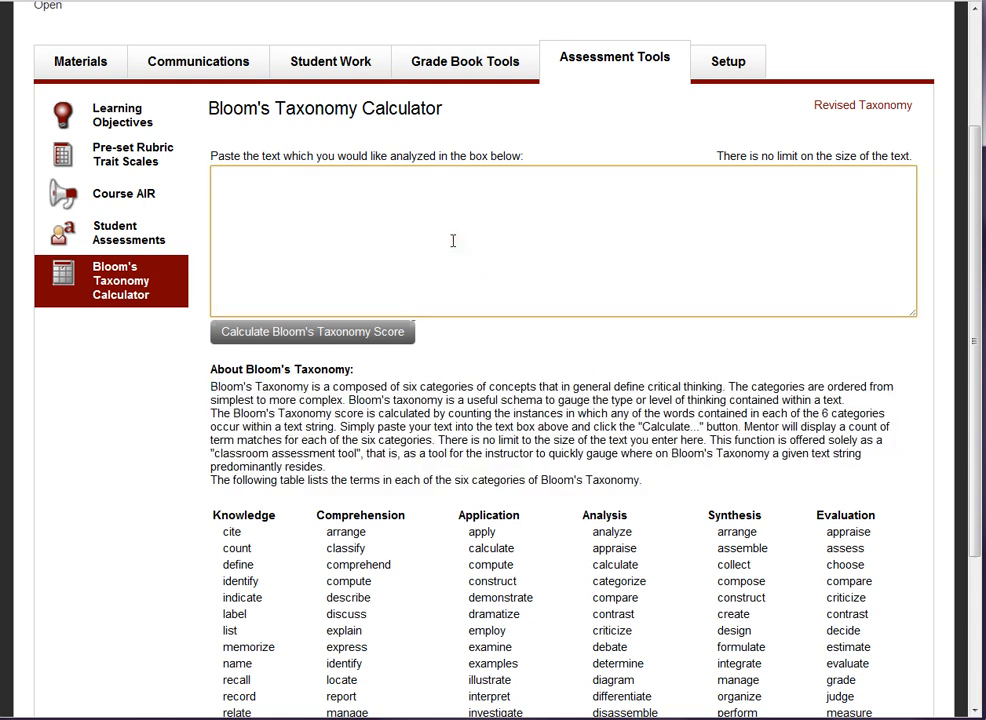
key(ctrl+v)
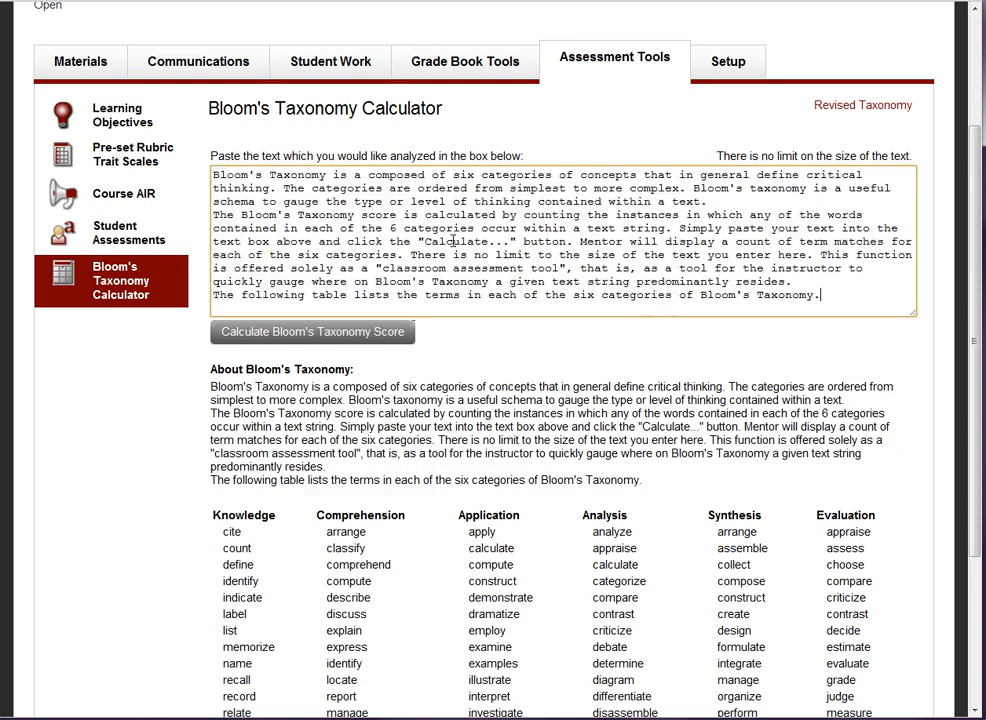
click(325, 333)
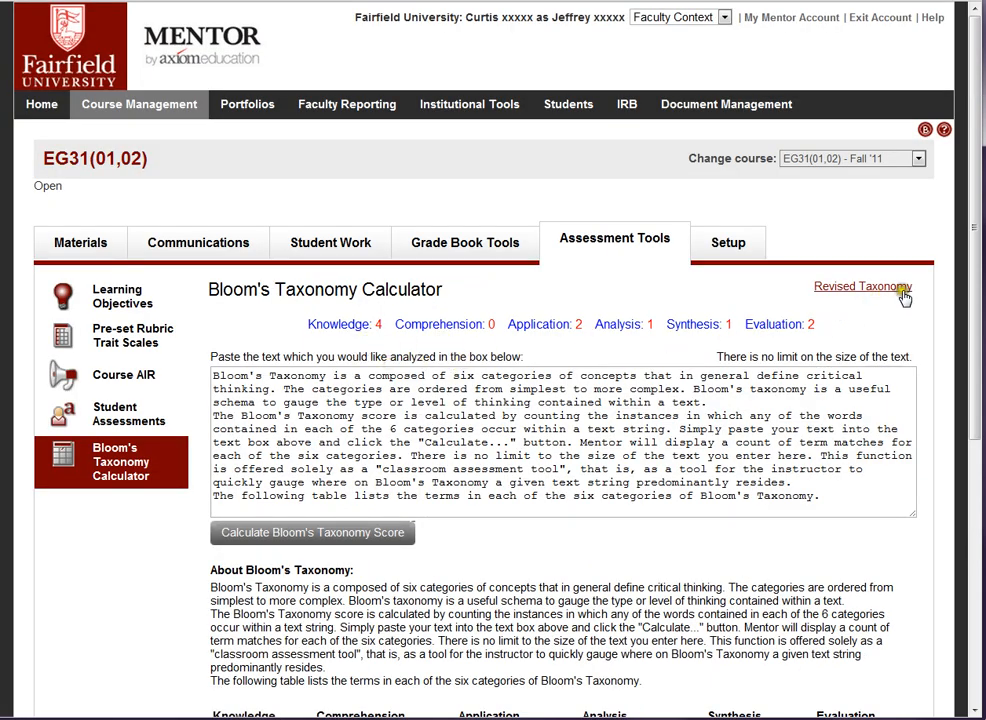
Step: Review the original Bloom's taxonomy terms, and switch the calculator to the Revised Taxonomy to examine its term table
drag(976, 270, 972, 453)
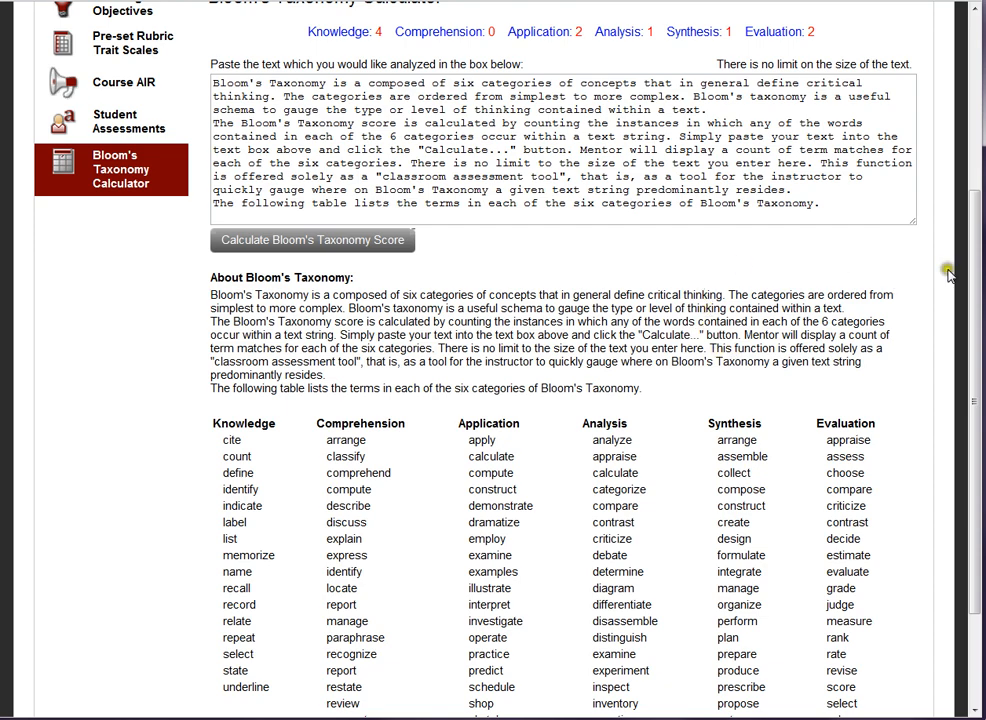
drag(972, 300, 978, 220)
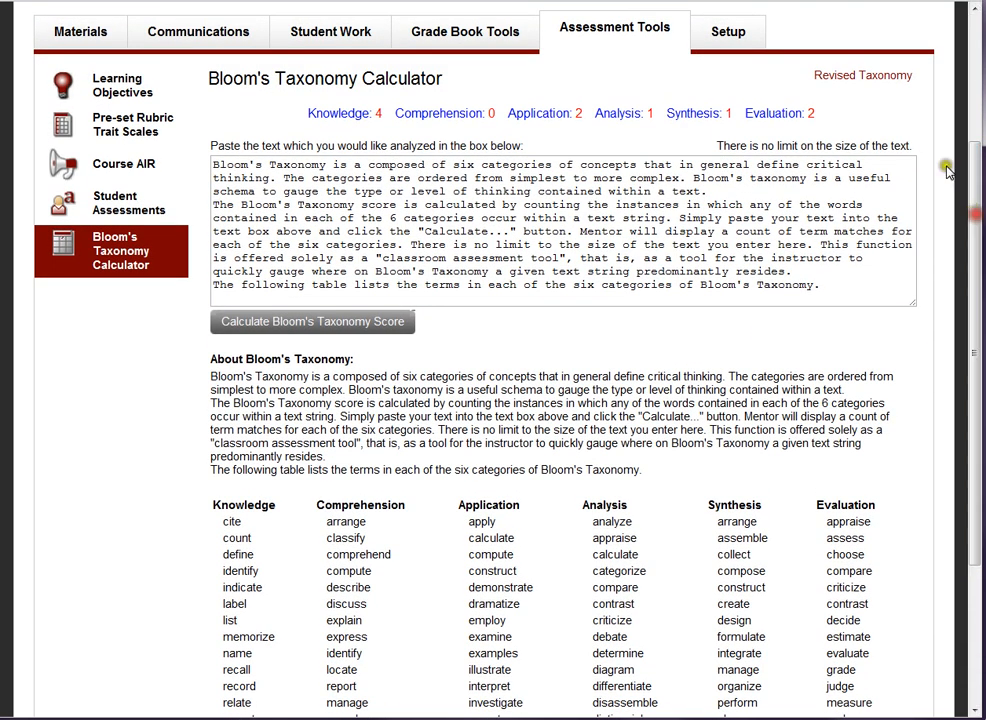
click(903, 77)
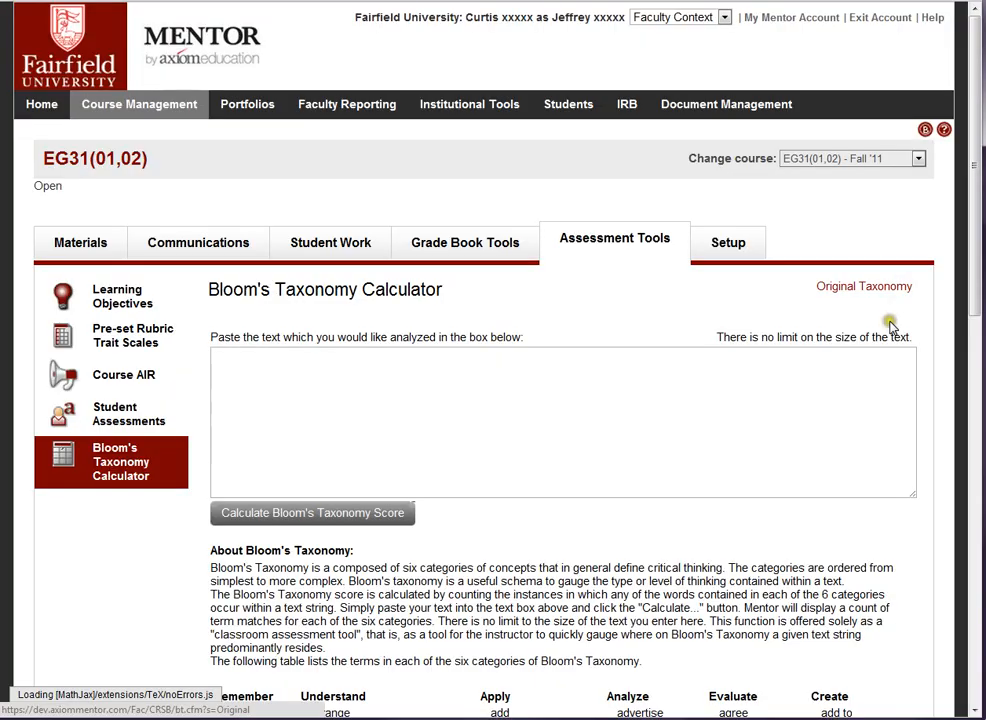
drag(971, 297, 980, 356)
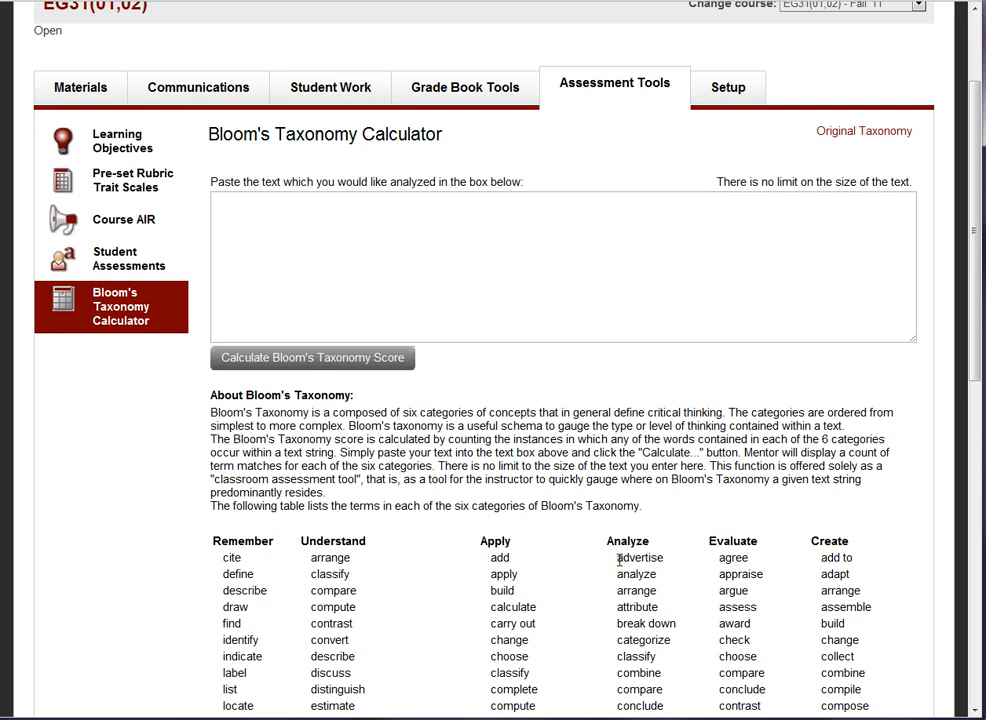
drag(619, 560, 685, 590)
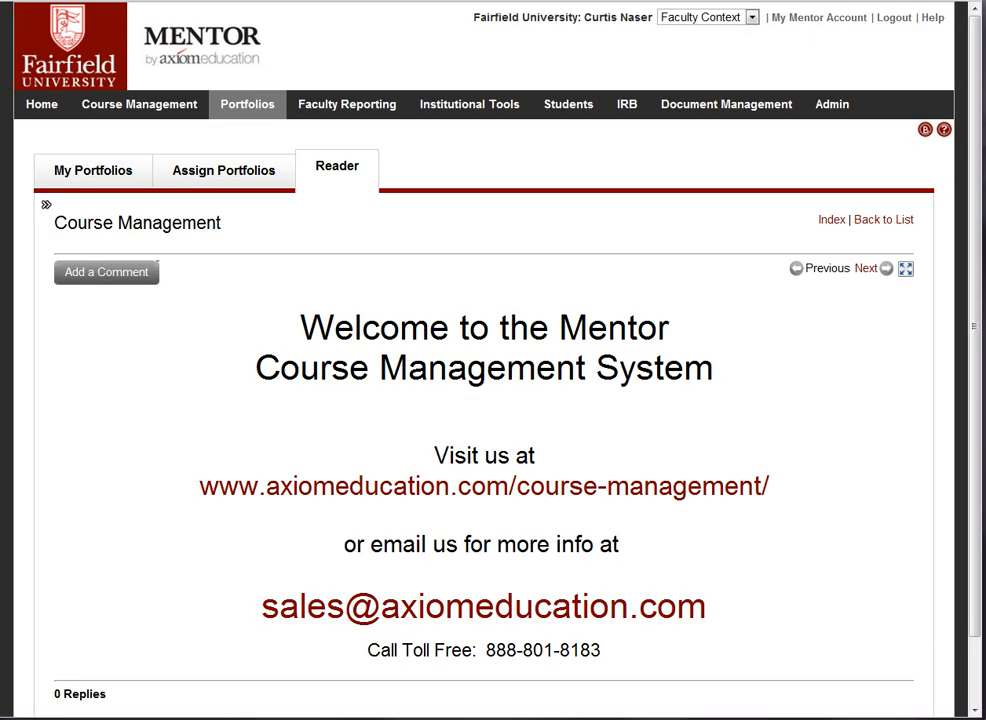
click(523, 492)
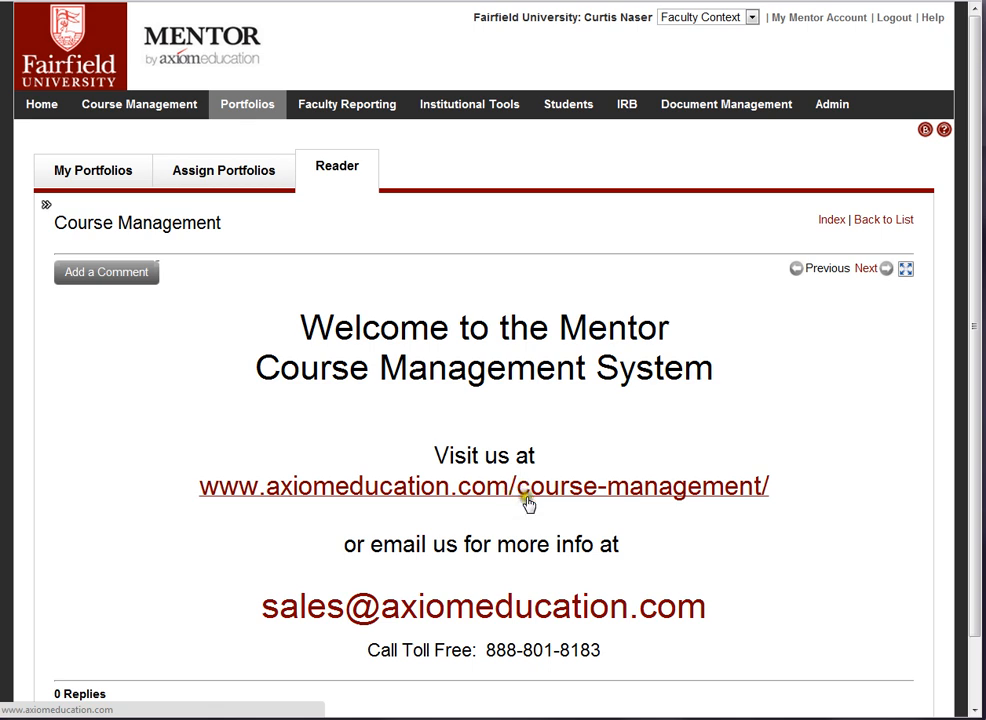